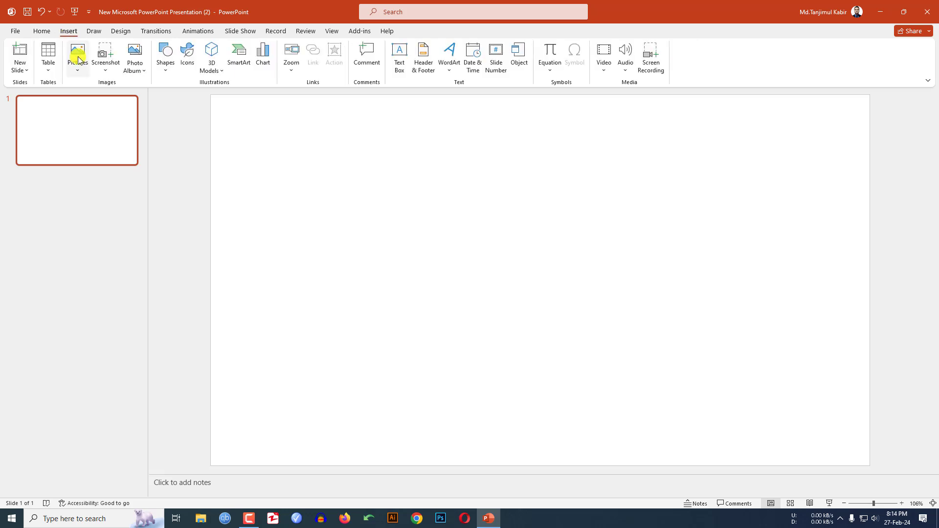
Insert the gray sofa living-room photo from the Downloads folder
left_click(98, 101)
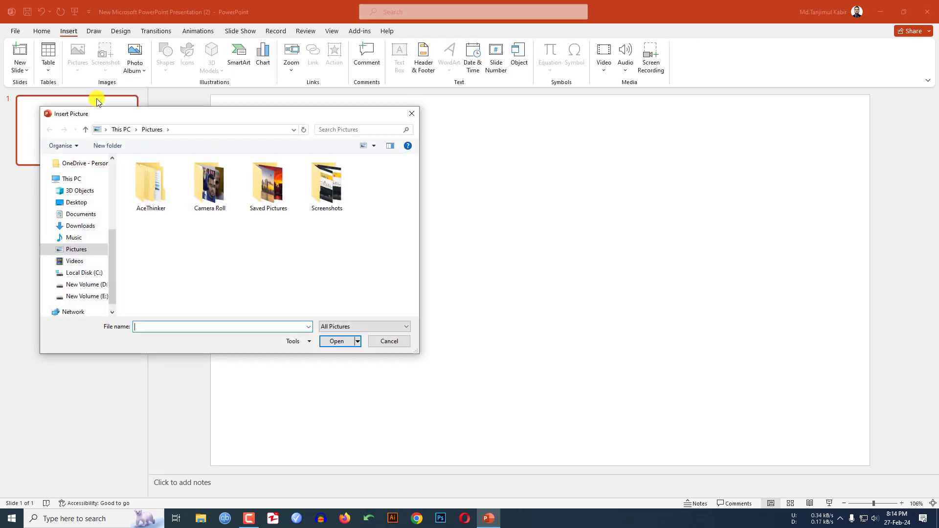
left_click(79, 225)
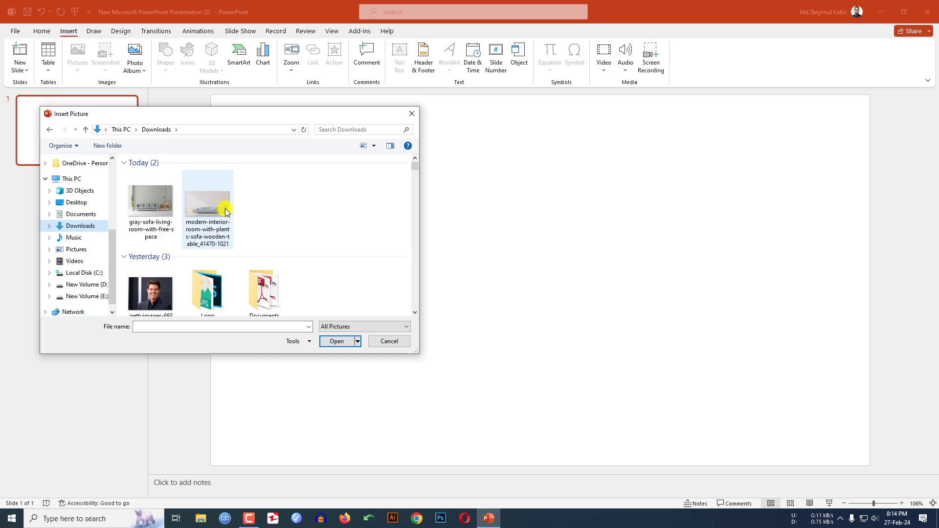
left_click(136, 195)
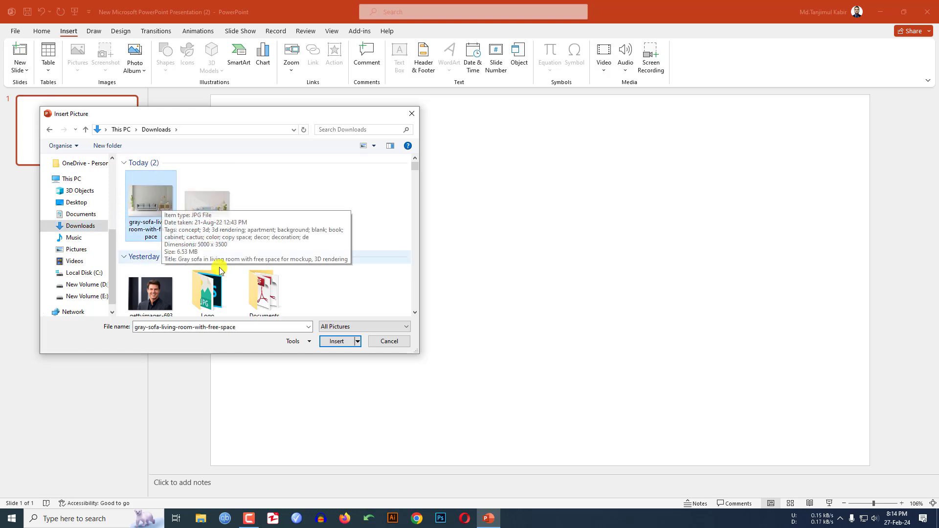
left_click(337, 341)
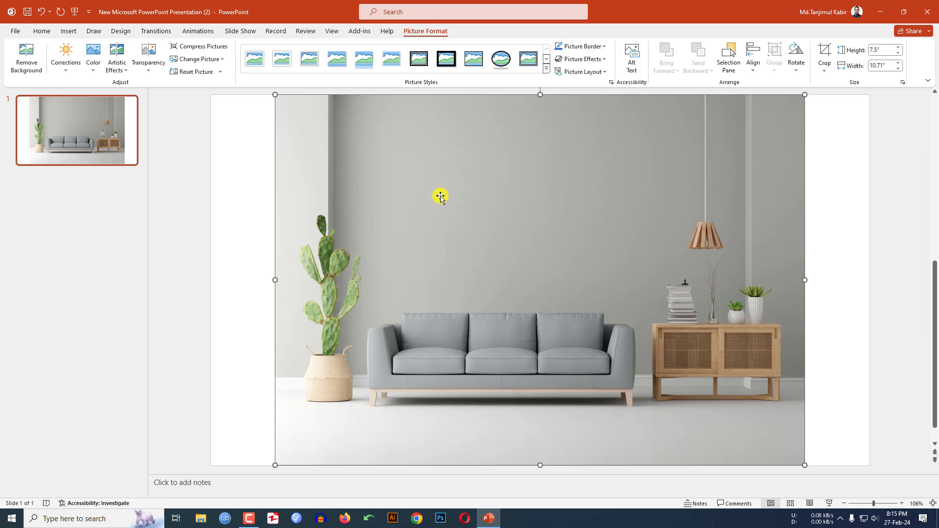
Crop the photo to a 16:9 aspect ratio, shifting it slightly within the crop
left_click(824, 71)
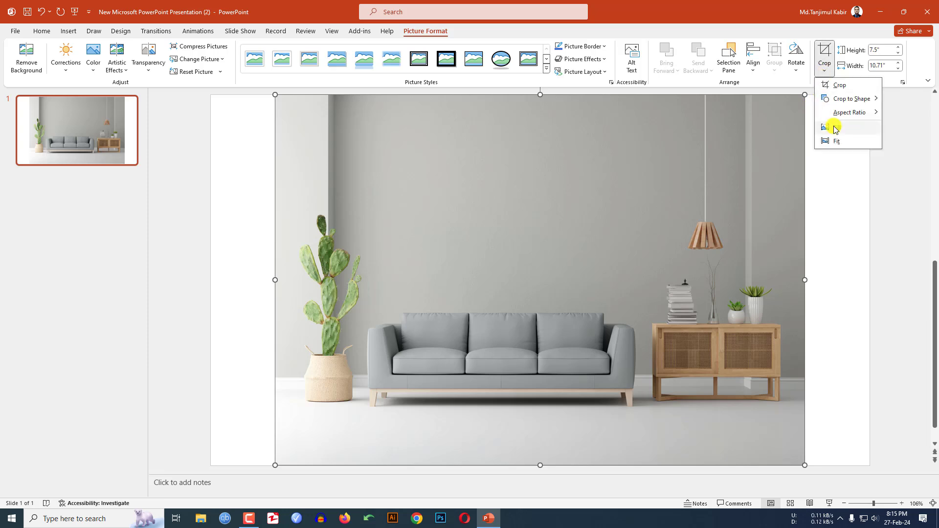
mouse_move(841, 114)
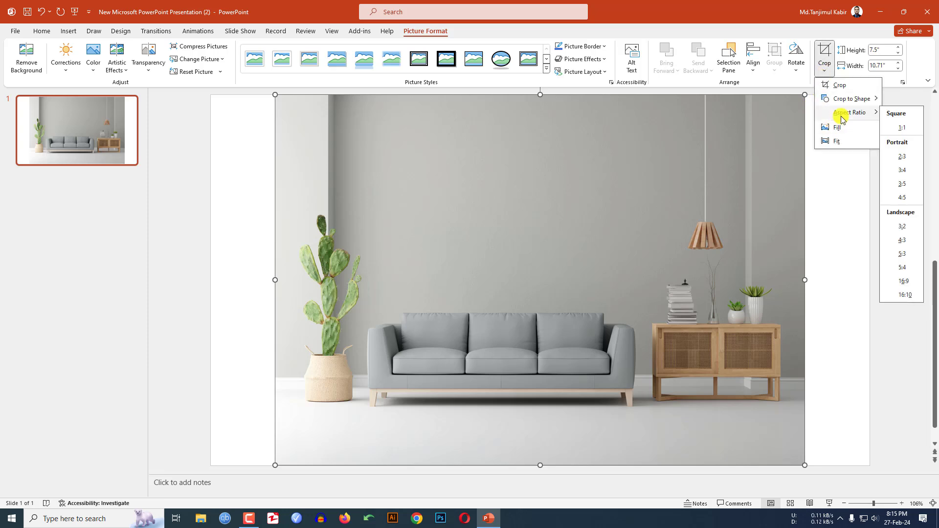
left_click(904, 282)
left_click_drag(593, 264, 520, 212)
left_click(829, 216)
Enlarge the photo to cover the whole slide at 13.33 by 7.5 inches
left_click_drag(737, 394, 859, 462)
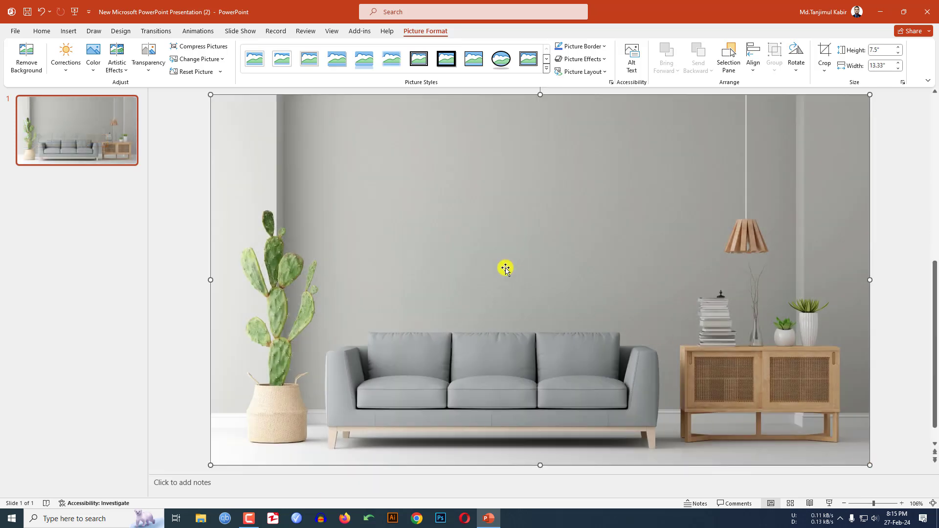
scroll(494, 262, "down", 4)
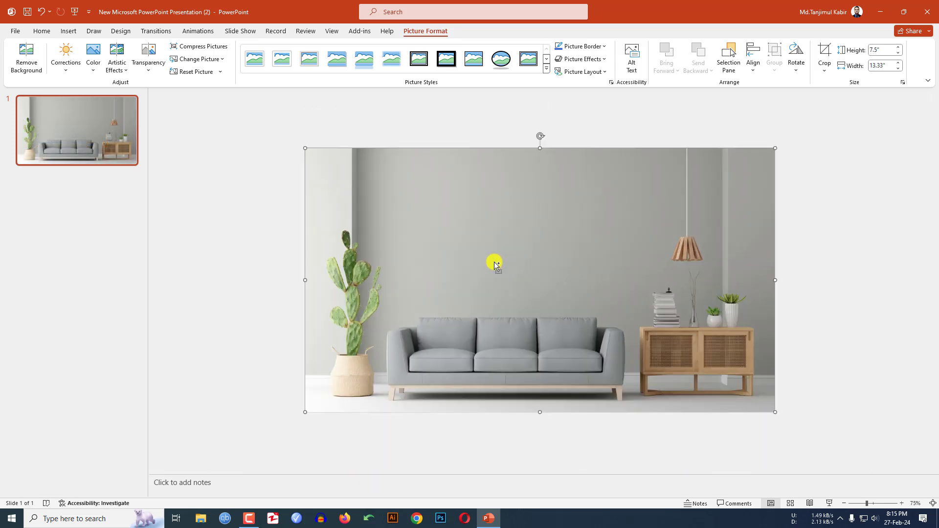
key("Escape")
left_click(71, 33)
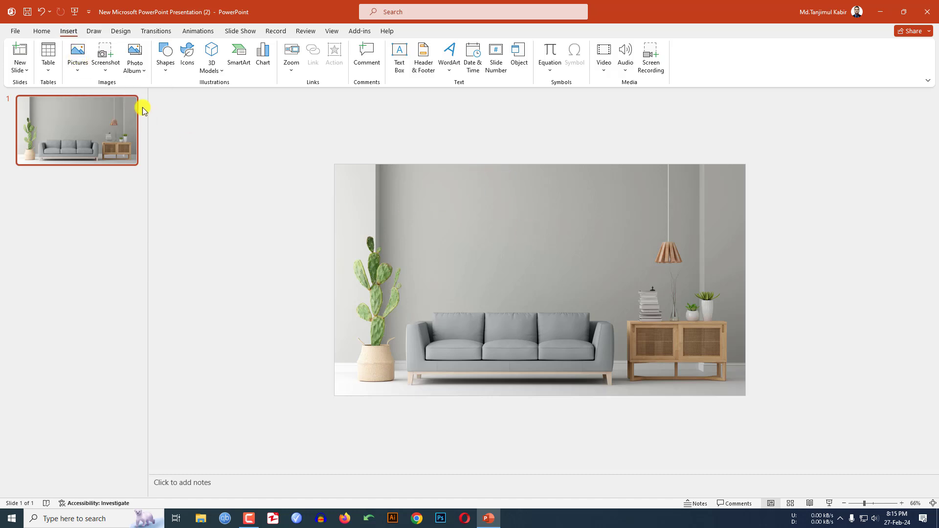
left_click(77, 58)
Insert the colorful abstract background picture from the Desktop's Natural Photo folder
left_click(95, 100)
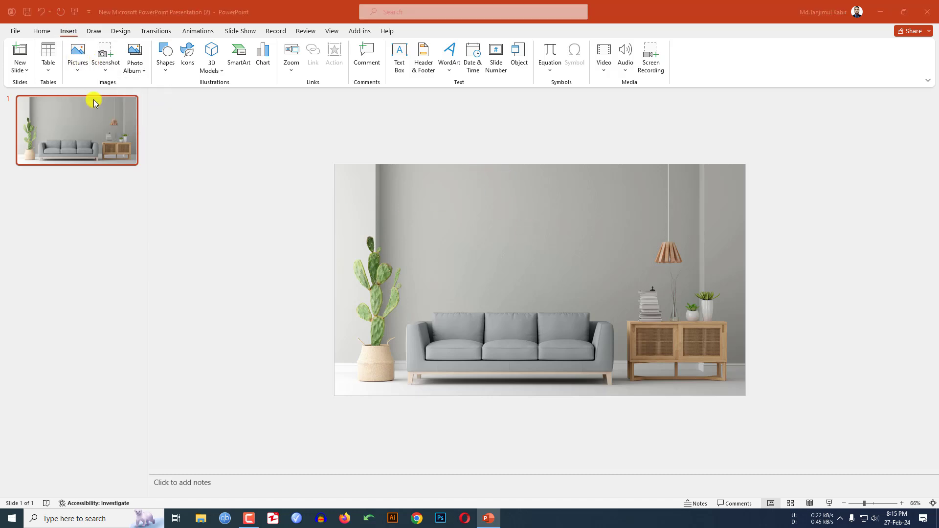
left_click(75, 181)
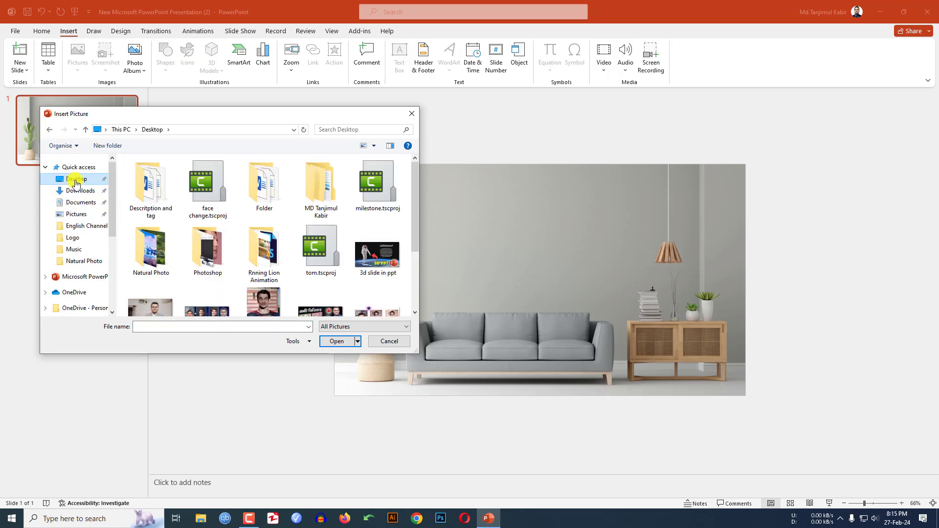
double_click(153, 260)
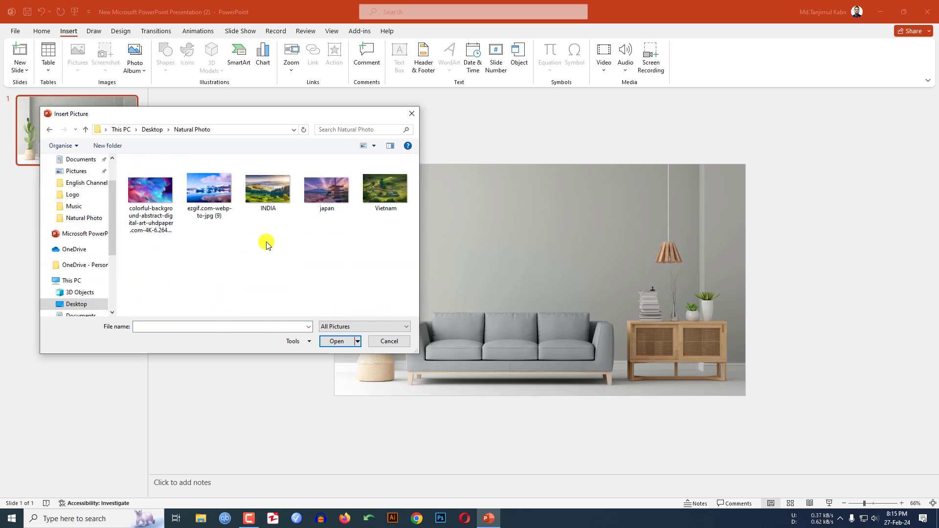
double_click(152, 188)
Resize the abstract picture into a narrow 1.81" by 3.98" panel above the sofa
left_click_drag(346, 279, 528, 275)
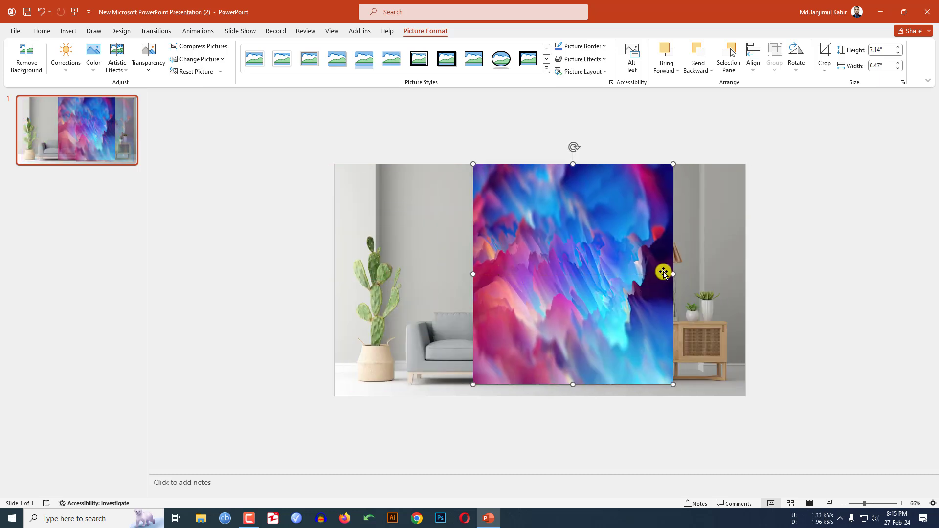
left_click_drag(673, 274, 553, 277)
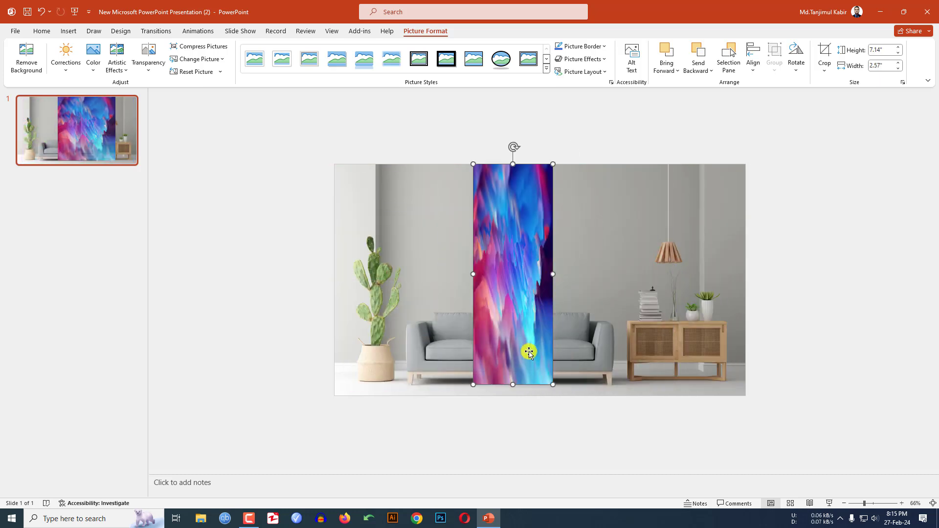
left_click_drag(513, 384, 512, 298)
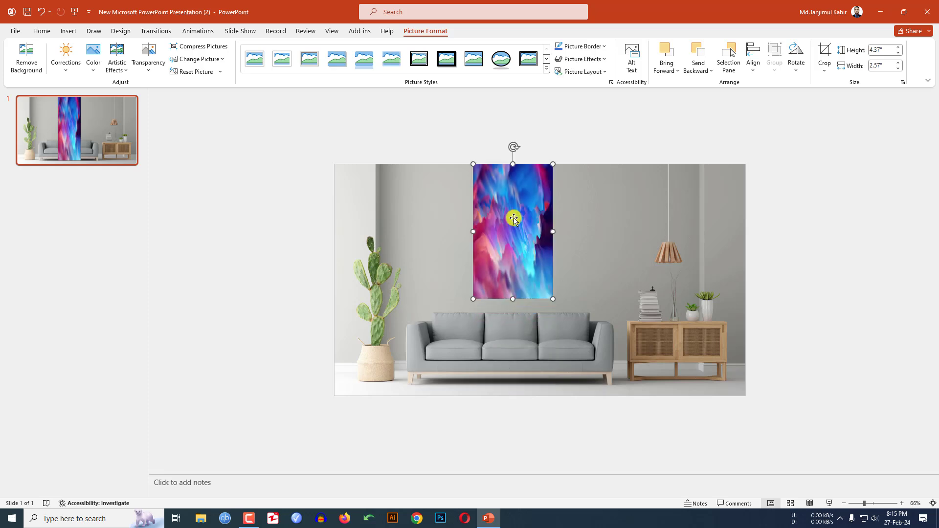
left_click_drag(513, 164, 511, 172)
left_click_drag(555, 235, 521, 240)
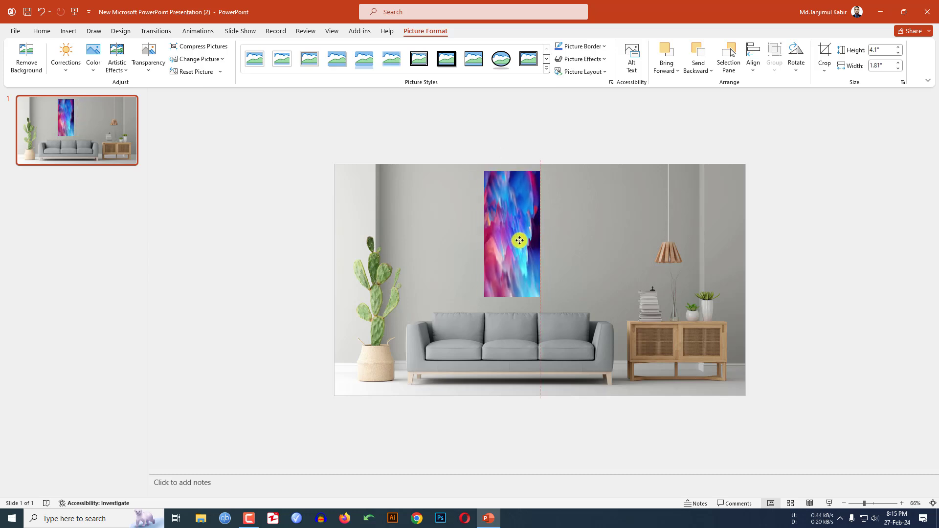
left_click_drag(509, 299, 509, 294)
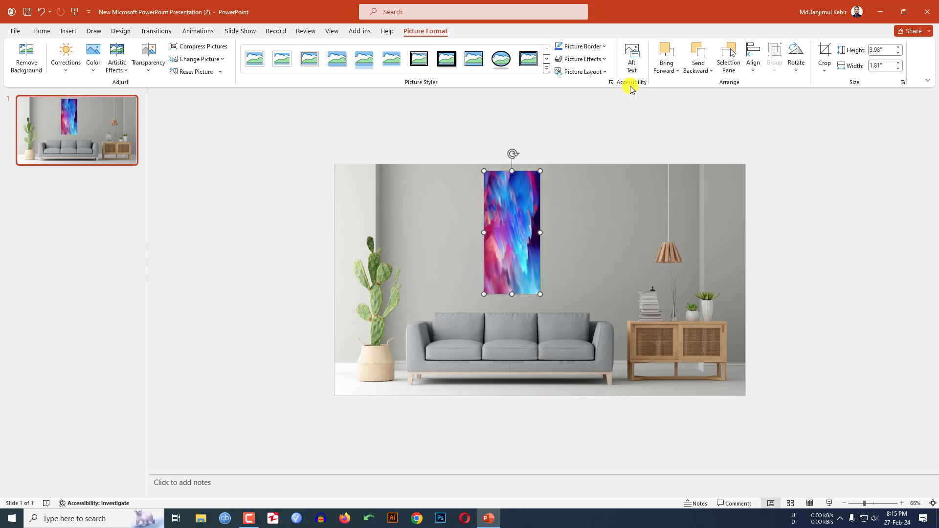
Give the abstract panel a bevel 3-D preset and a centred offset shadow
left_click(592, 59)
mouse_move(596, 81)
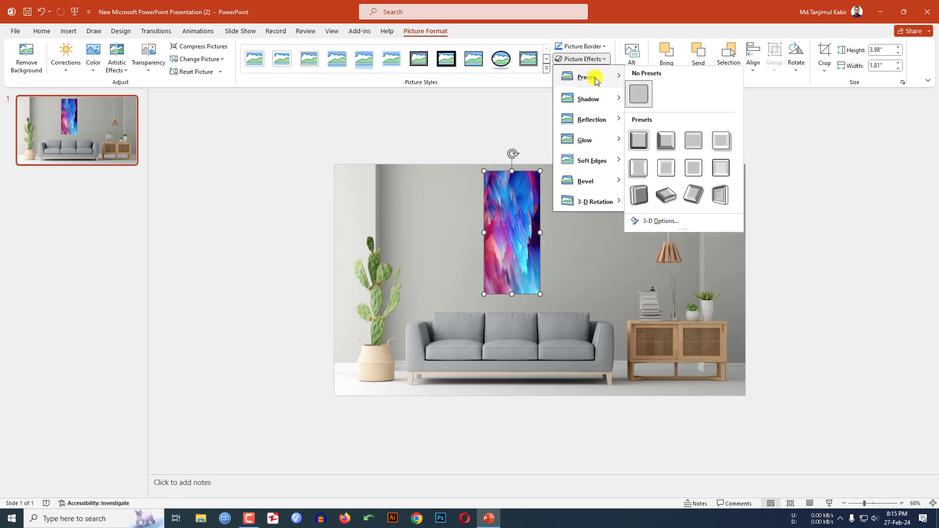
left_click(665, 147)
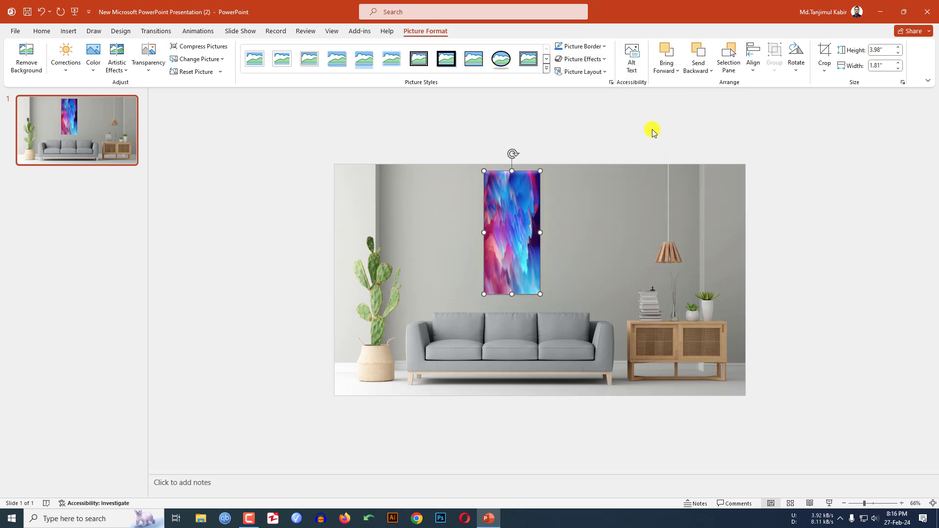
left_click(588, 61)
mouse_move(589, 98)
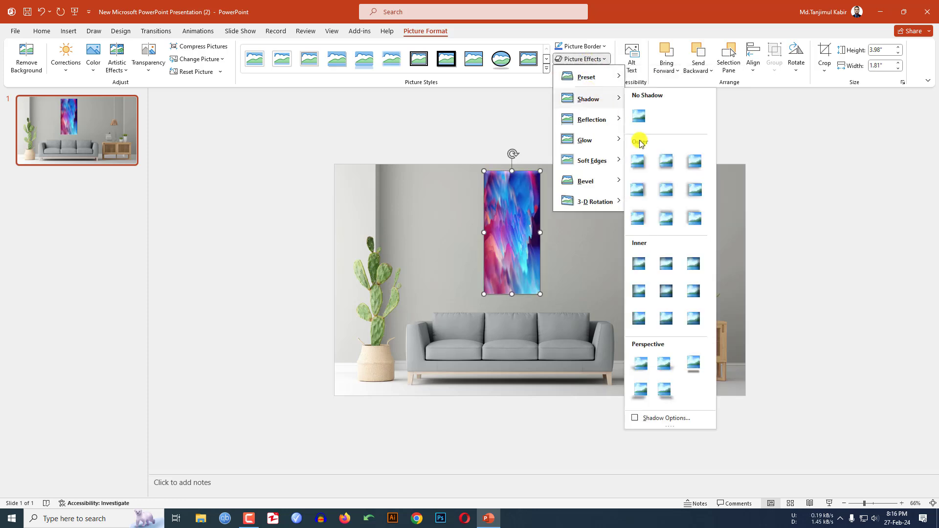
left_click(663, 190)
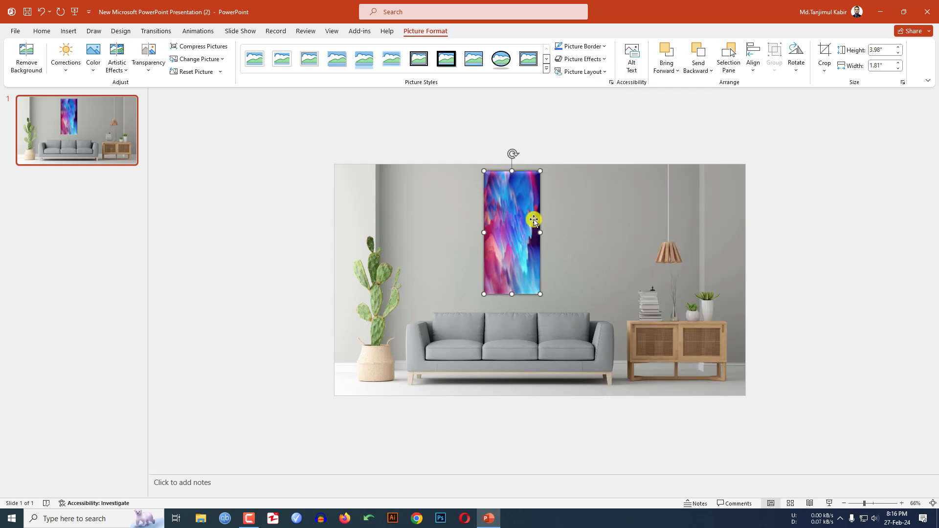
Re-crop the panel with Fill so the image refills its frame
left_click(824, 67)
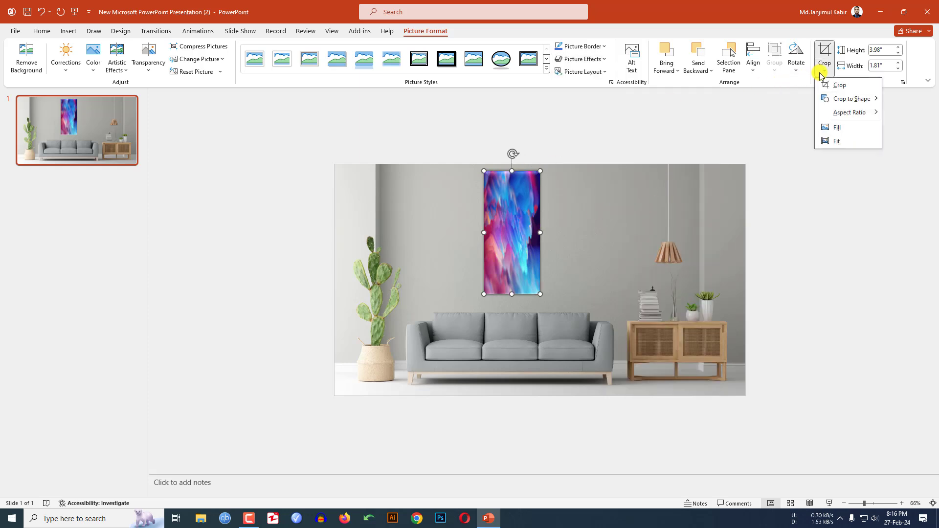
left_click(832, 126)
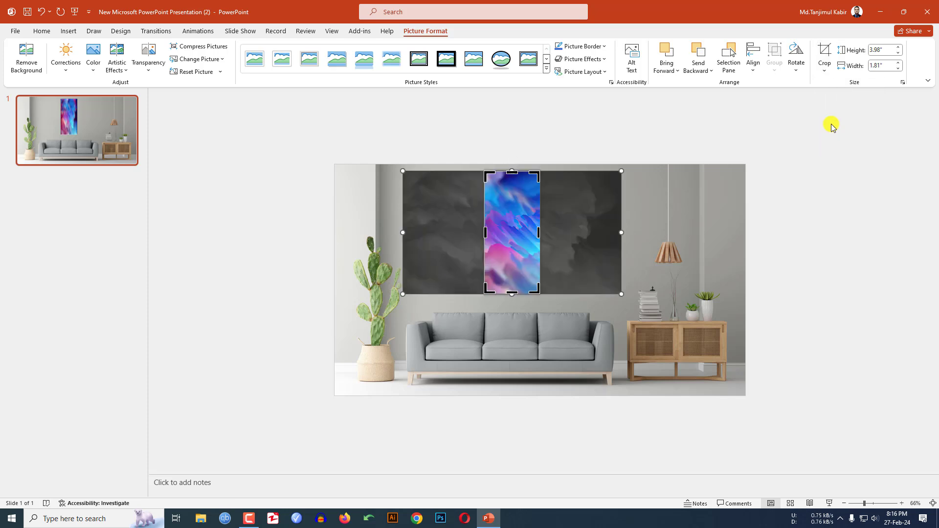
left_click(642, 141)
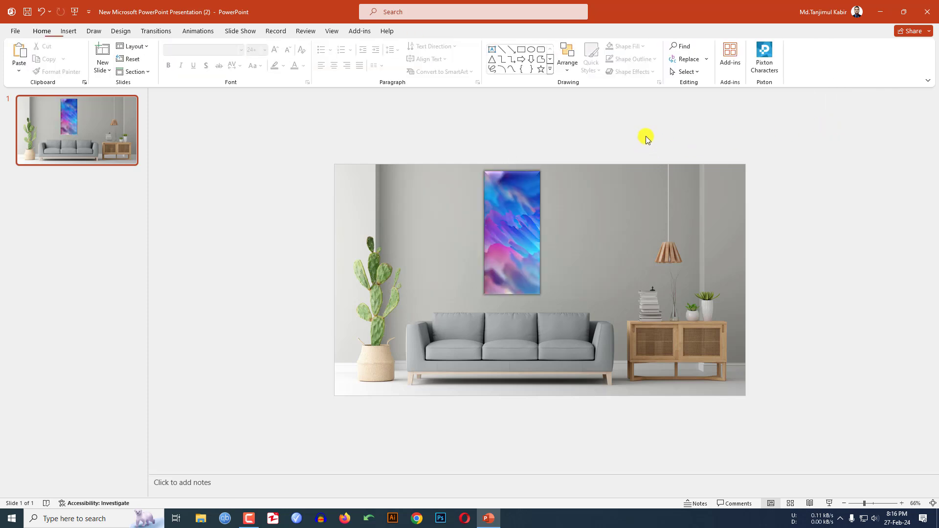
left_click(545, 239)
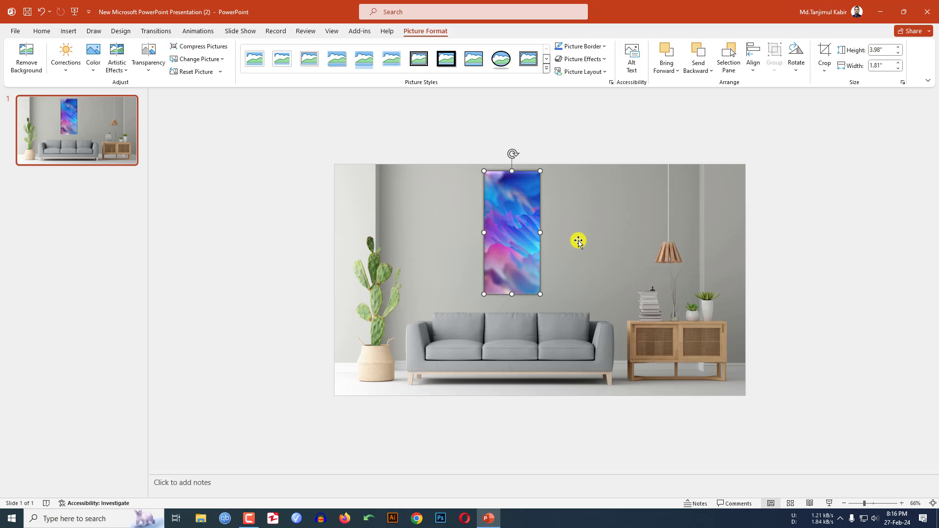
Copy the abstract panel to its right and shrink the copy to 1.02" by 3.04"
left_click_drag(512, 241, 573, 239)
left_click_drag(573, 294, 573, 279)
left_click_drag(574, 172, 575, 190)
left_click_drag(601, 235, 578, 236)
left_click_drag(561, 190, 562, 186)
Swap the copy's image for ezgif.com-webp-to-jpg (9) and crop it to fill the panel
right_click(560, 221)
mouse_move(605, 305)
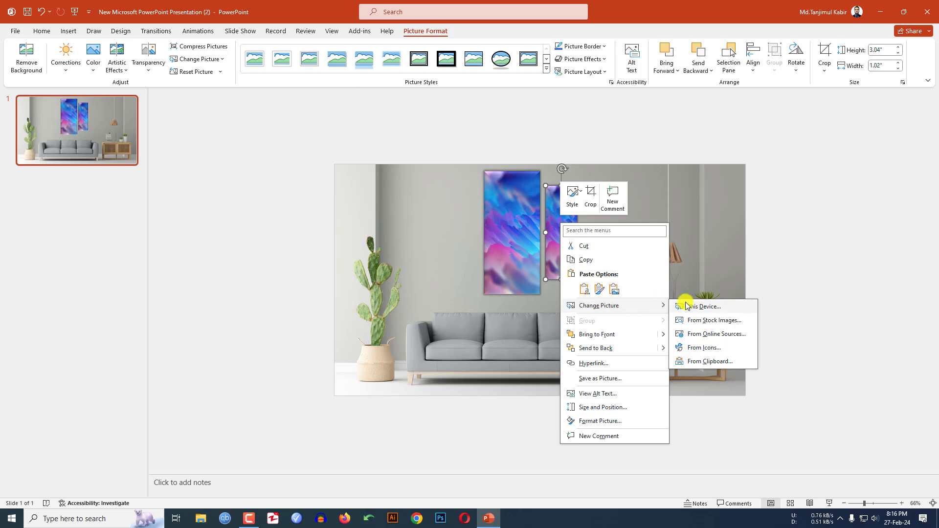
left_click(685, 303)
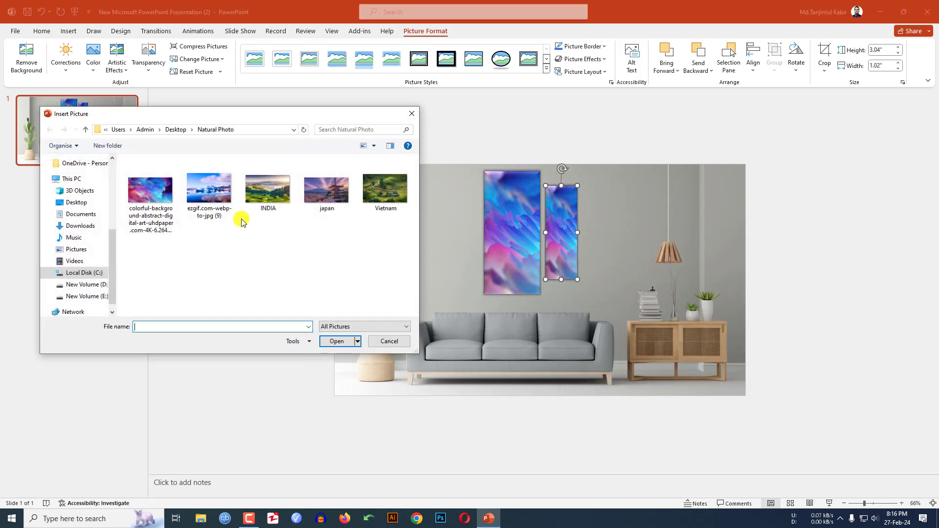
double_click(215, 195)
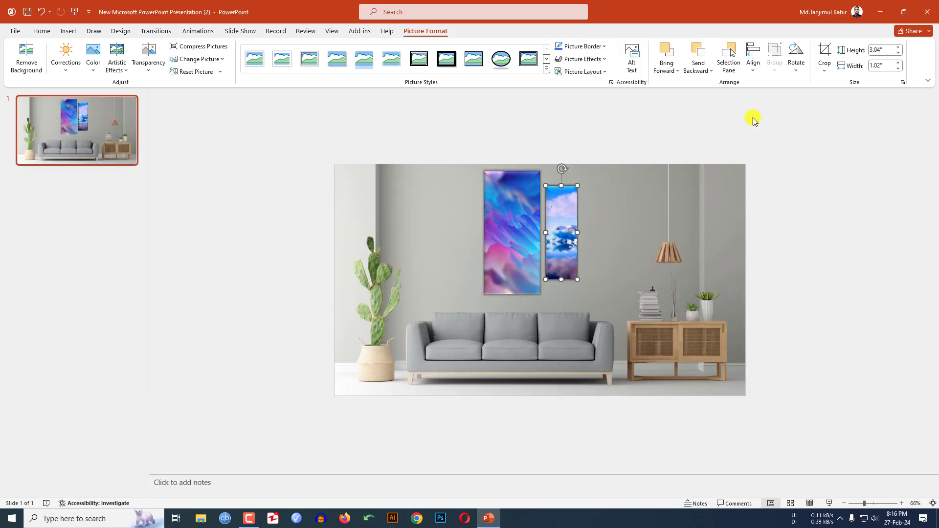
left_click(821, 72)
left_click(831, 126)
left_click(795, 197)
Duplicate the right-hand panel and move the copy left of the central artwork
left_click(563, 238)
key("ctrl+d")
left_click_drag(564, 242, 459, 240)
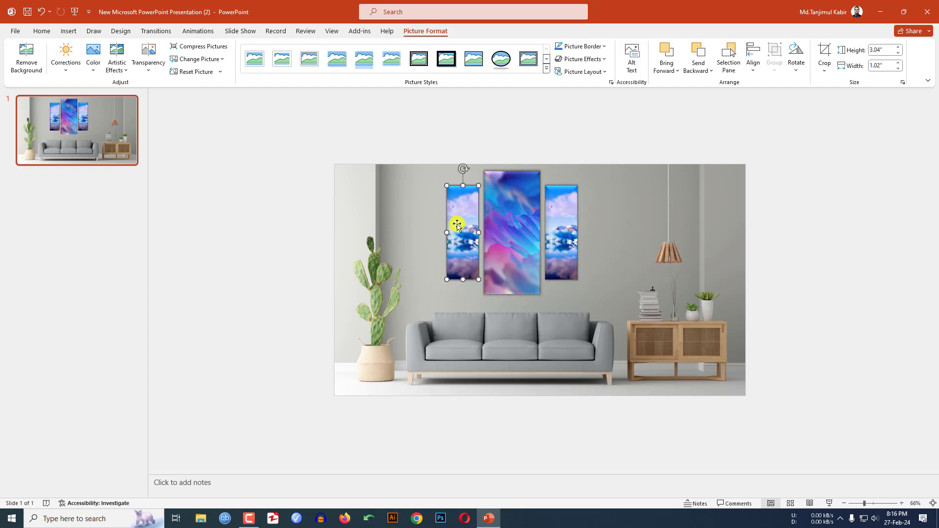
Replace the left panel's image with the INDIA photo
right_click(457, 225)
mouse_move(503, 307)
left_click(595, 308)
double_click(274, 193)
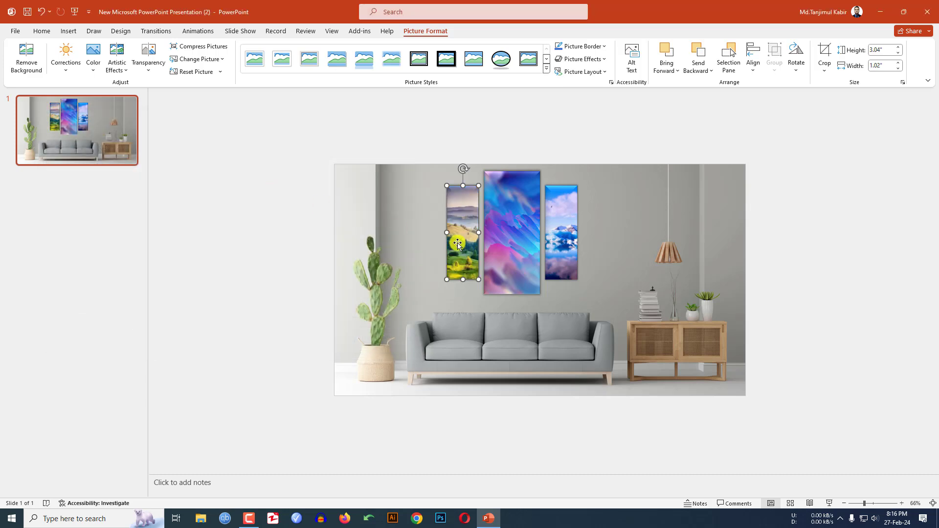
Copy the left panel beside it and shrink the copy to 1.95" high by 0.79" wide
left_click_drag(457, 244, 426, 243, "ctrl")
left_click_drag(426, 279, 424, 262)
left_click_drag(425, 186, 425, 202)
left_click_drag(410, 233, 417, 233)
Replace the small panel's image with the japan photo and crop it to fill
right_click(431, 232)
mouse_move(526, 312)
left_click(558, 311)
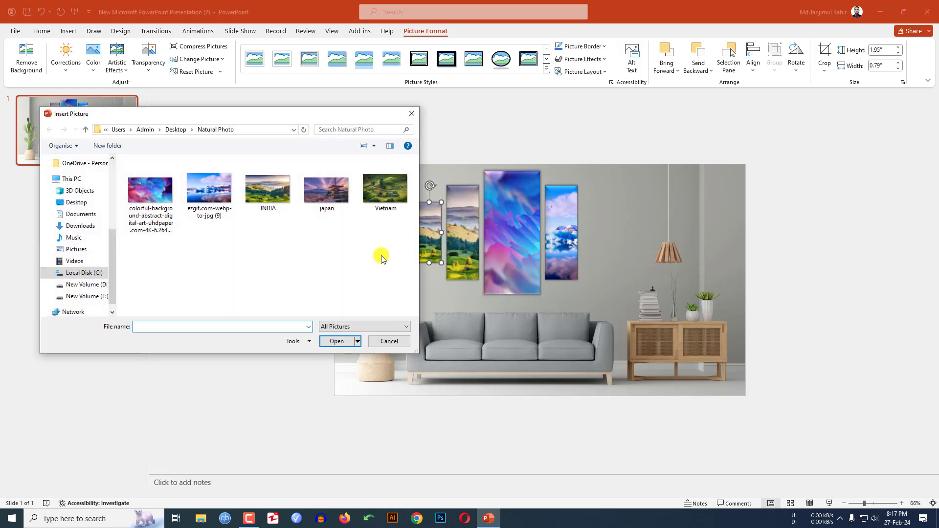
double_click(327, 196)
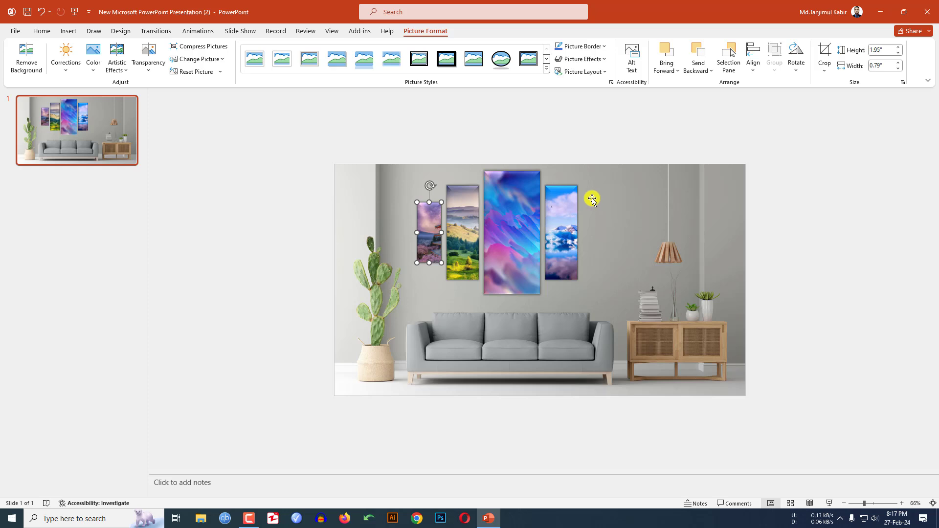
left_click(824, 71)
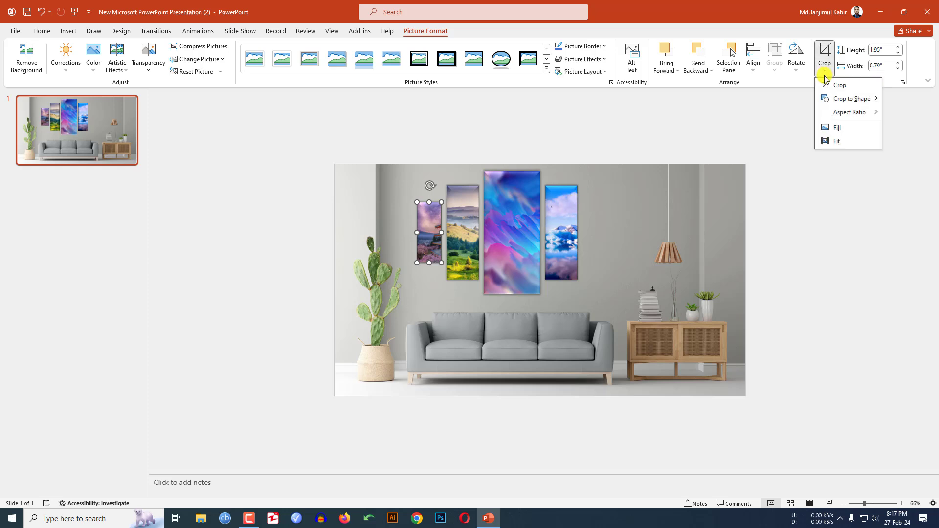
left_click(836, 126)
left_click(485, 137)
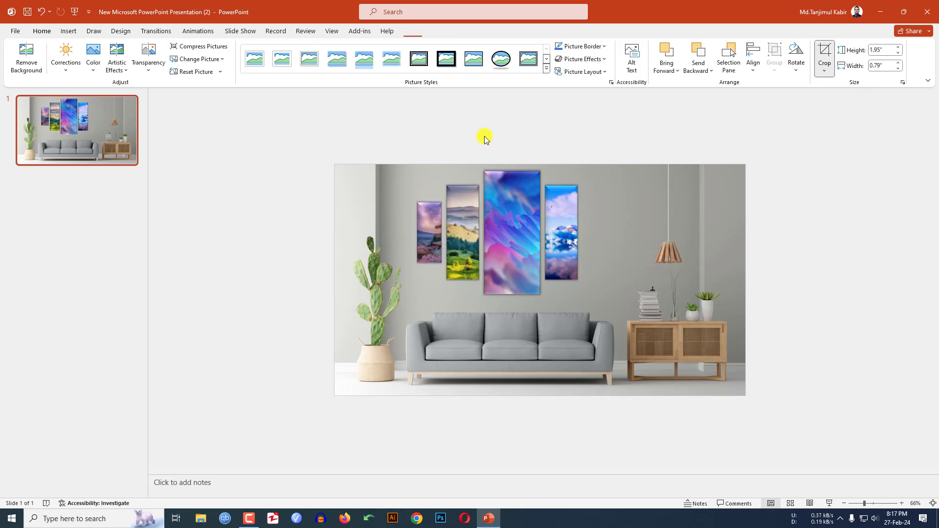
Re-crop the small panel, shifting the image so the pagoda shows
left_click(431, 244)
left_click(824, 71)
left_click(841, 128)
left_click_drag(434, 236, 412, 236)
left_click(435, 151)
Duplicate the pagoda panel and move the copy right of the blue panel
left_click(425, 268)
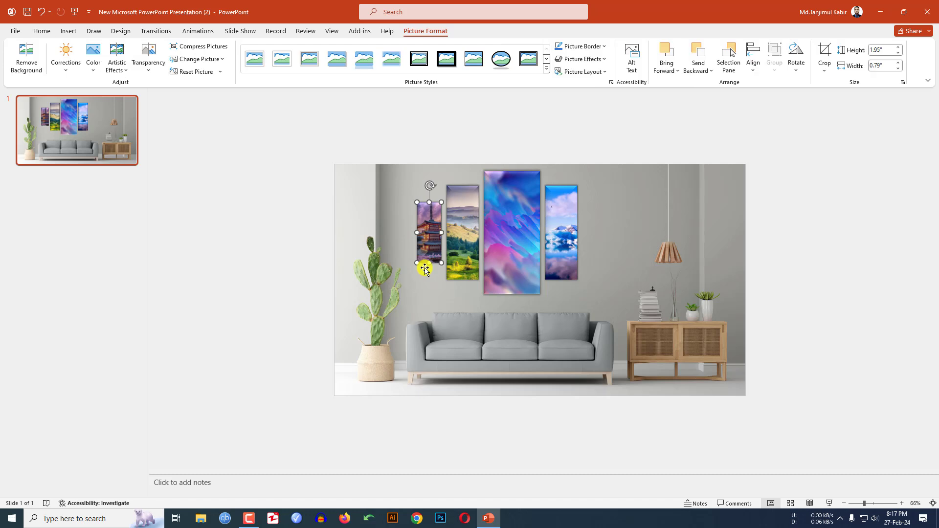
key("ctrl+d")
left_click_drag(430, 253, 592, 250)
Swap the right pagoda copy for the Vietnam photo, cropped to fill and repositioned
right_click(591, 250)
mouse_move(662, 325)
left_click(734, 325)
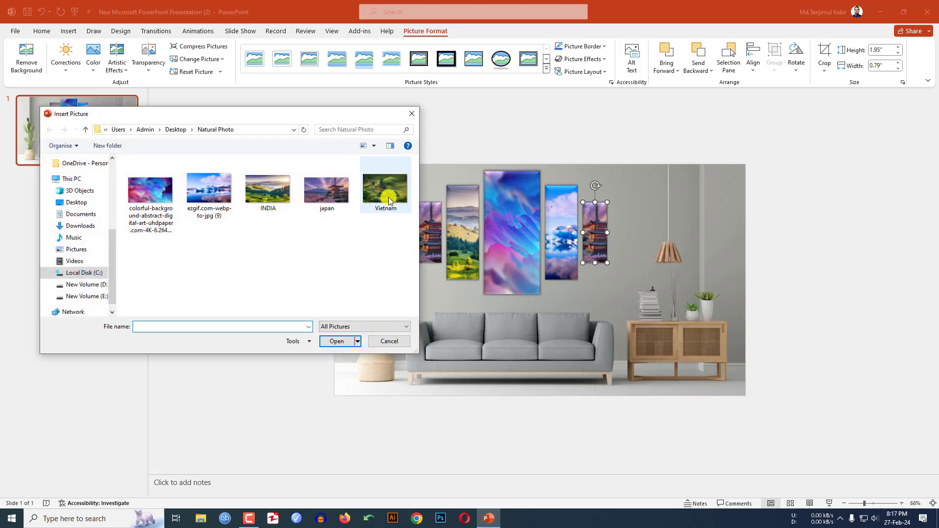
double_click(383, 190)
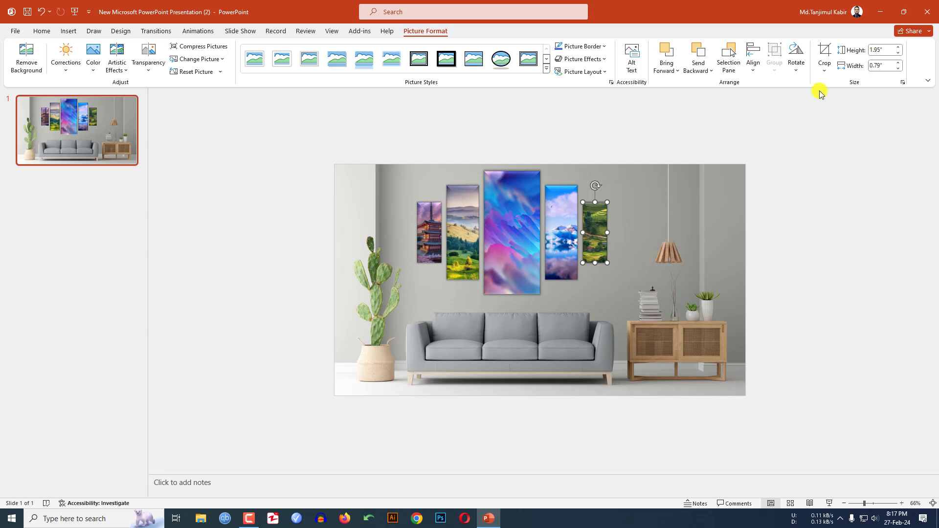
left_click(825, 69)
left_click(834, 129)
left_click_drag(606, 238, 579, 235)
left_click(768, 242)
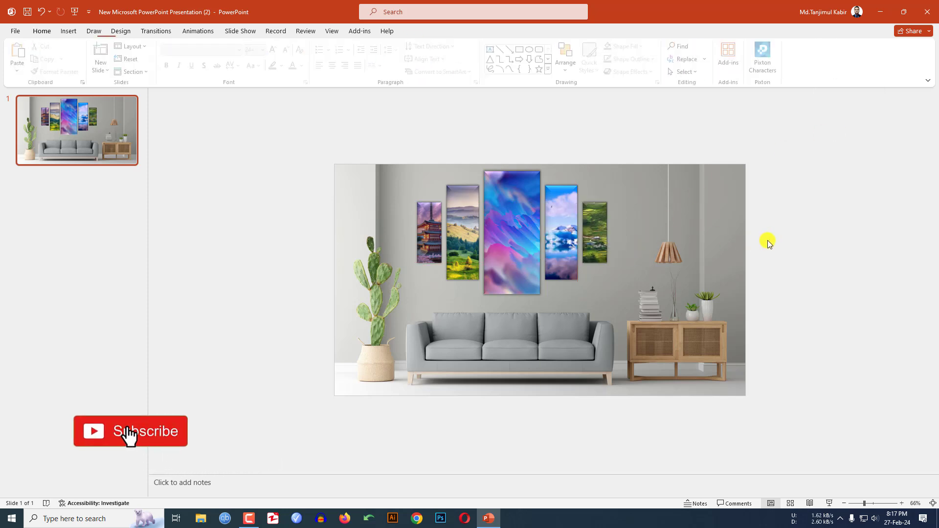
scroll(768, 242, "up", 4)
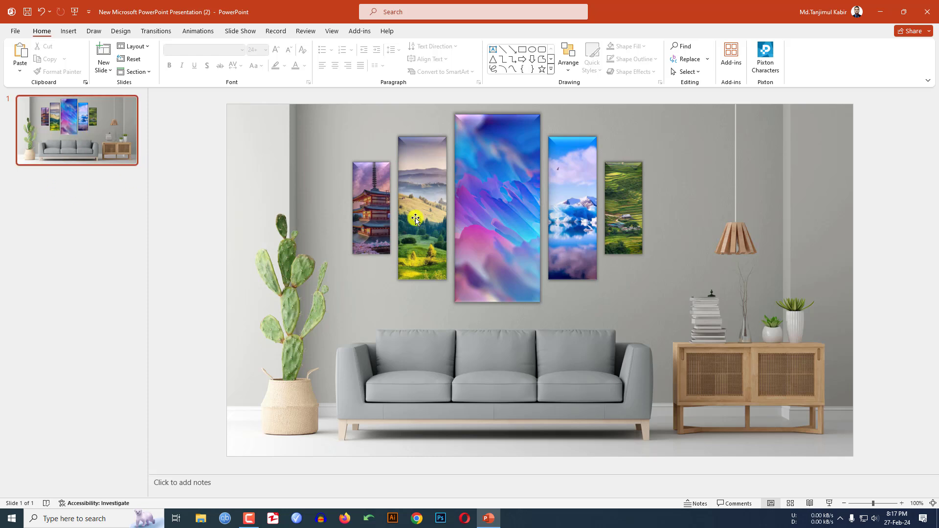
right_click(95, 127)
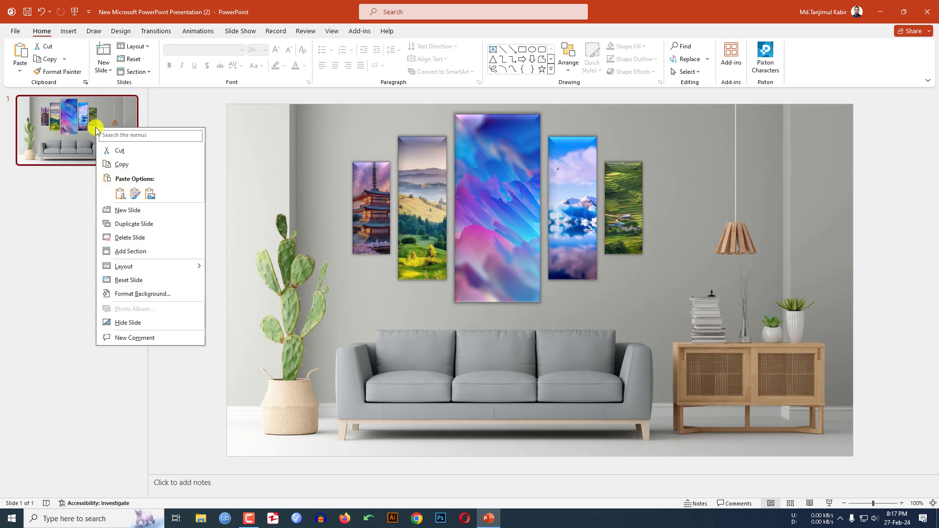
Duplicate the wall-art slide and move four of the panels off the slide to the right
left_click(122, 224)
left_click(422, 220)
left_click(480, 222, "shift")
left_click(572, 220, "shift")
left_click(625, 222, "shift")
scroll(569, 223, "down", 3)
left_click_drag(471, 237, 783, 236)
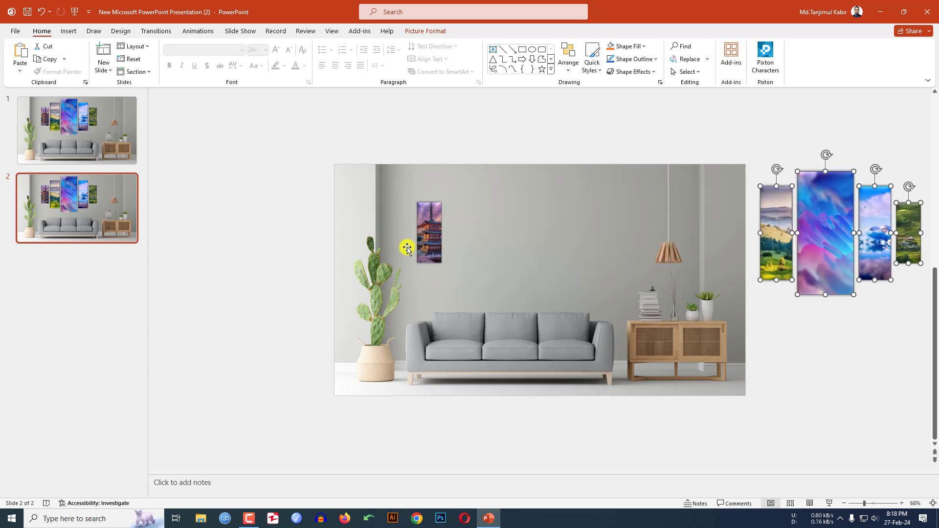
Stretch the pagoda picture into a wide wall canvas and crop it to fill
left_click(425, 231)
left_click_drag(430, 201, 430, 179)
left_click_drag(441, 220, 570, 226)
left_click(440, 31)
left_click(825, 70)
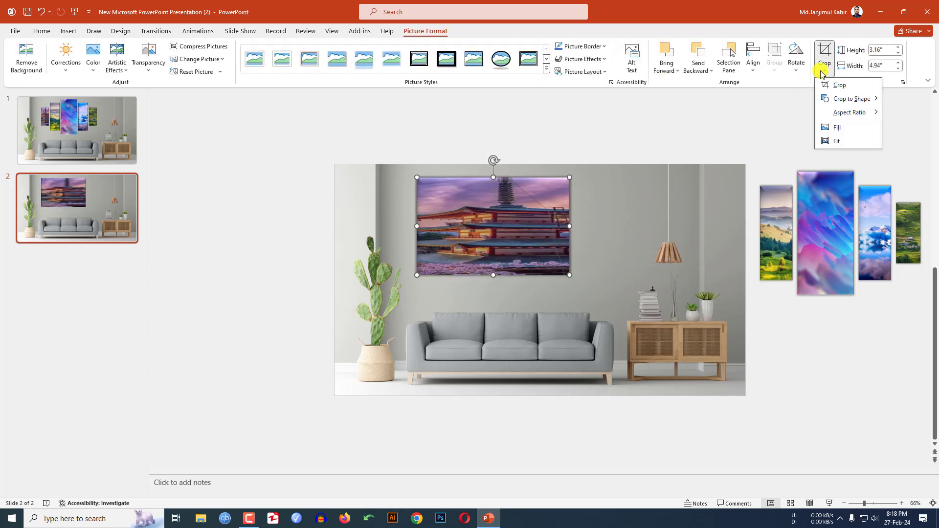
left_click(830, 122)
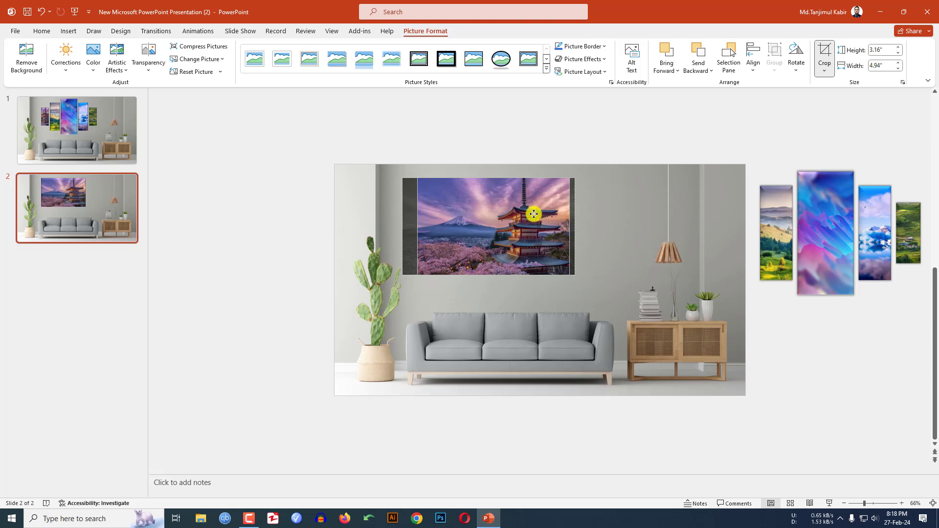
left_click(551, 142)
Draw a text box to the right of the pagoda canvas
left_click(69, 31)
left_click(165, 58)
left_click(182, 105)
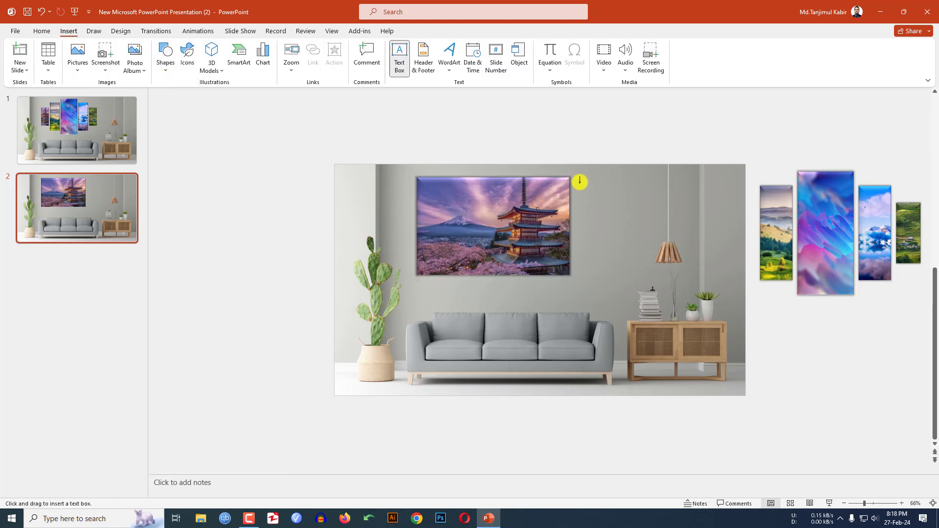
left_click_drag(599, 196, 668, 203)
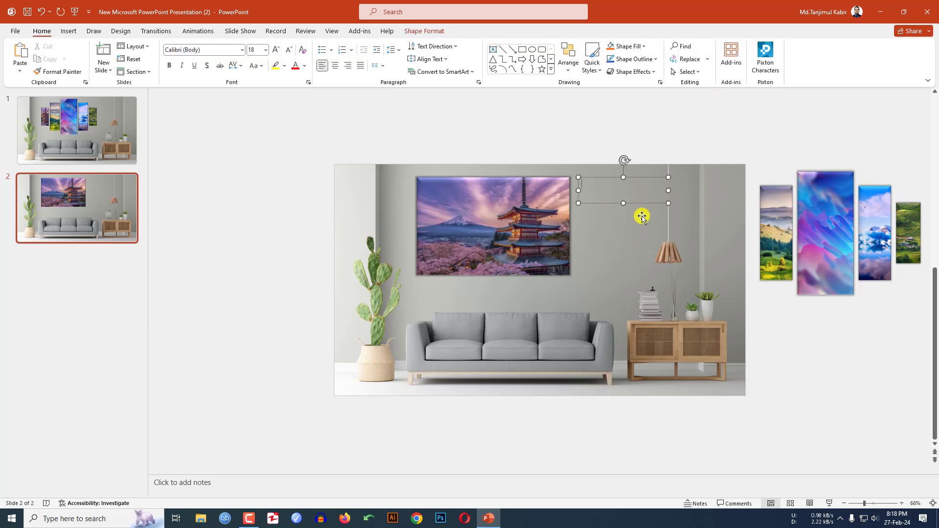
Type the heading 'TEXT HERE' in LEMON MILK, white, 24 pt
type("TE")
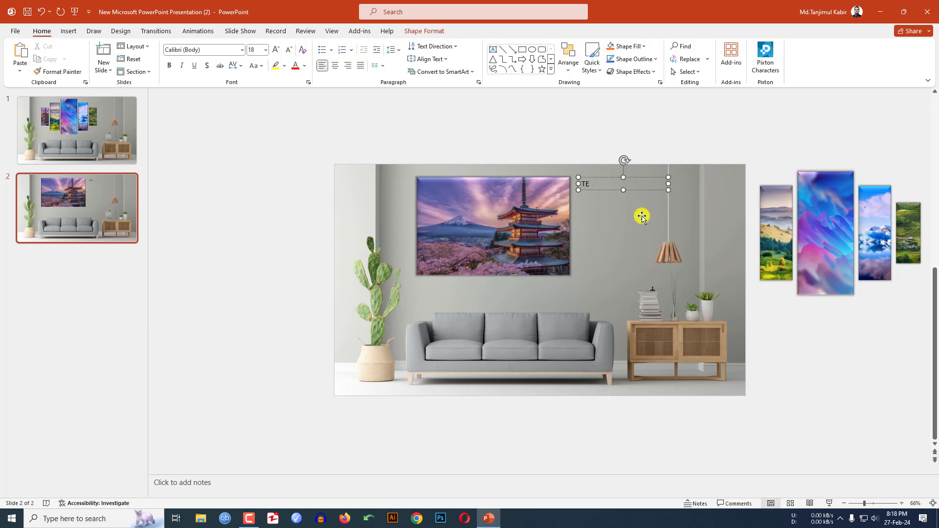
type("XT HERE")
key("ctrl+a")
left_click(220, 50)
type("Lemon")
key("Return")
left_click(304, 65)
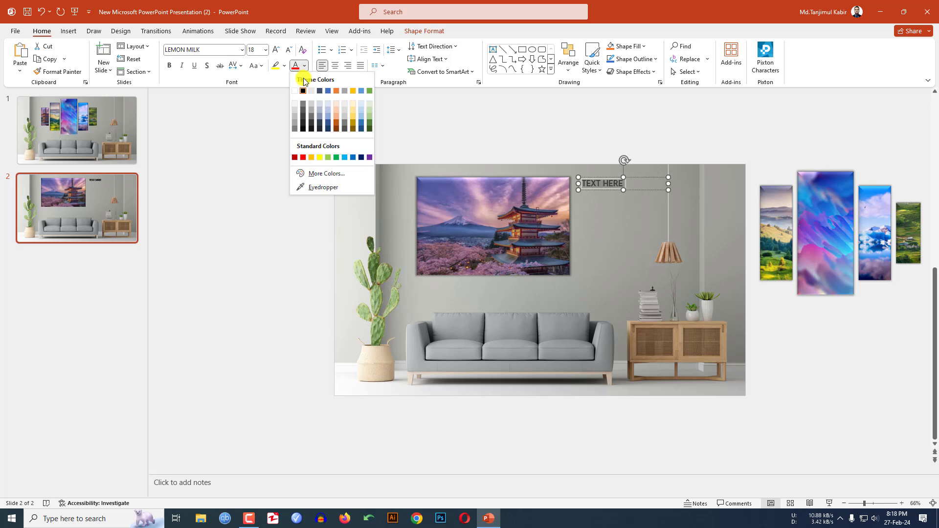
left_click(297, 91)
left_click(278, 50)
left_click(277, 50)
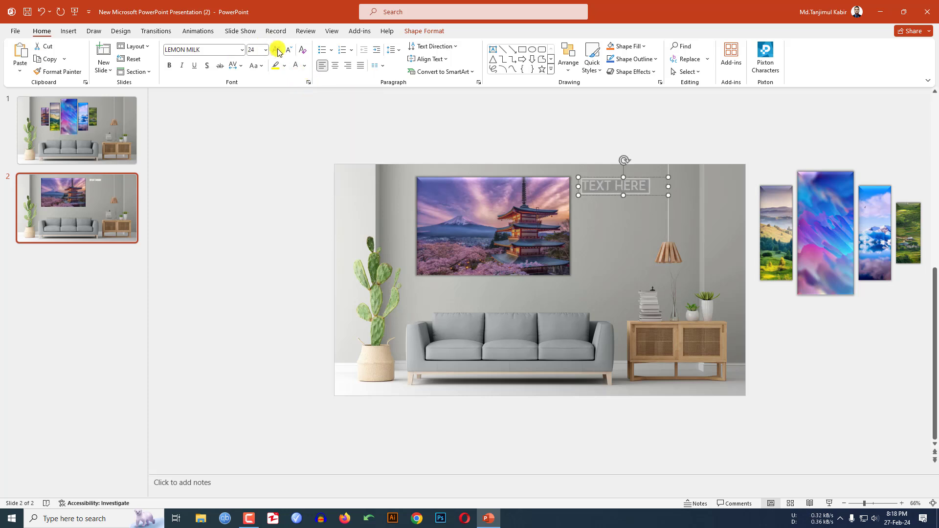
Draw a second text box below the heading
left_click(69, 30)
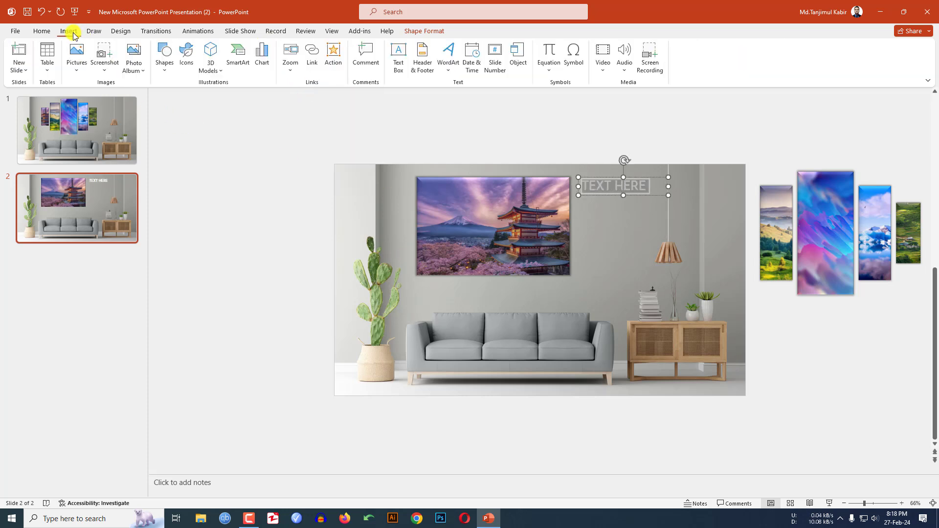
left_click(165, 58)
left_click(164, 97)
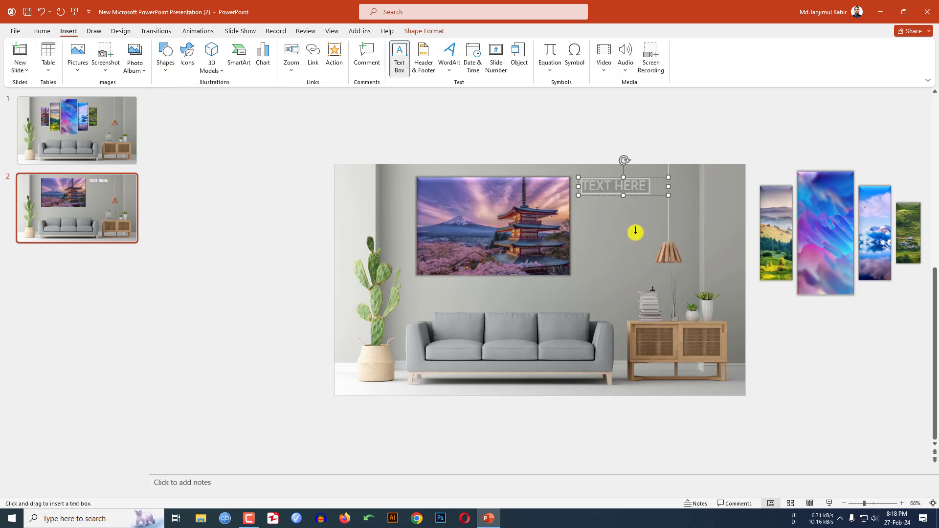
left_click_drag(585, 205, 657, 273)
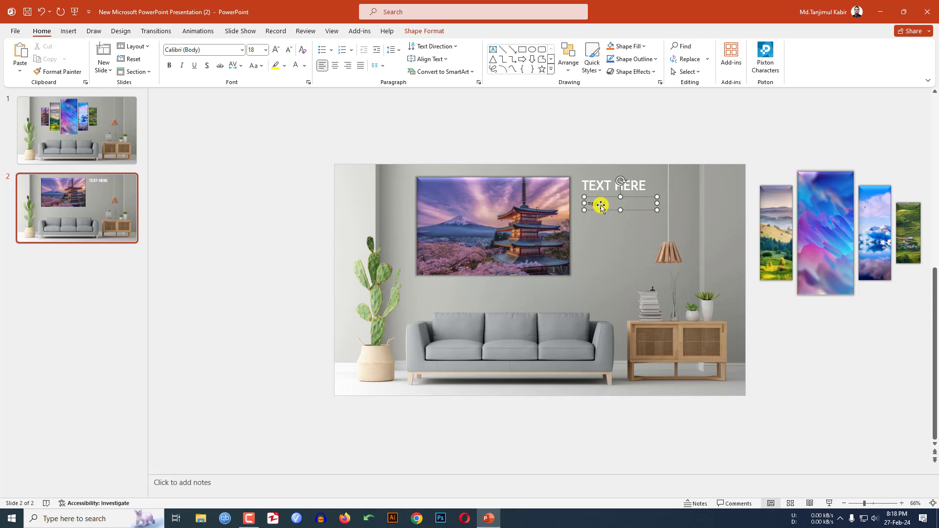
Fill the box with =rand() sample text, justified and coloured white
type("=r")
type("and()")
key("Return")
key("ctrl+a")
key("ctrl+j")
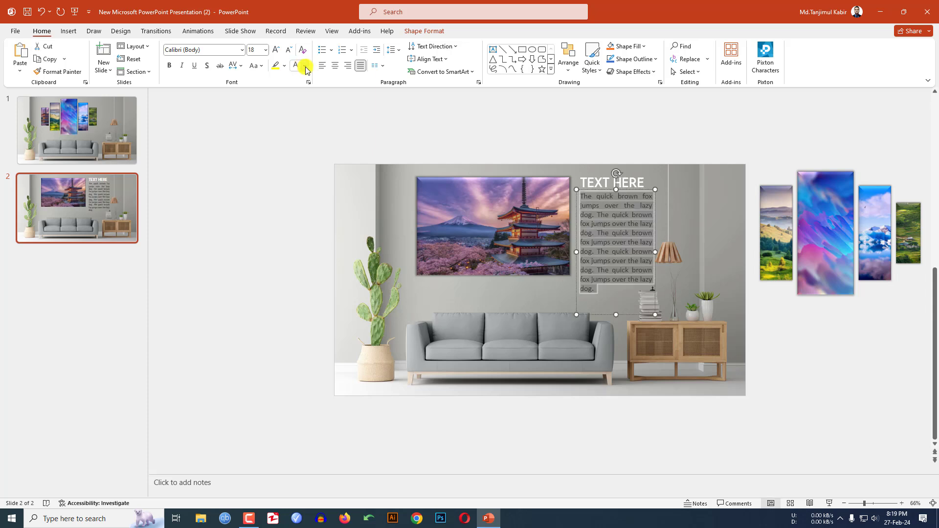
left_click(307, 70)
left_click(295, 89)
left_click(711, 159)
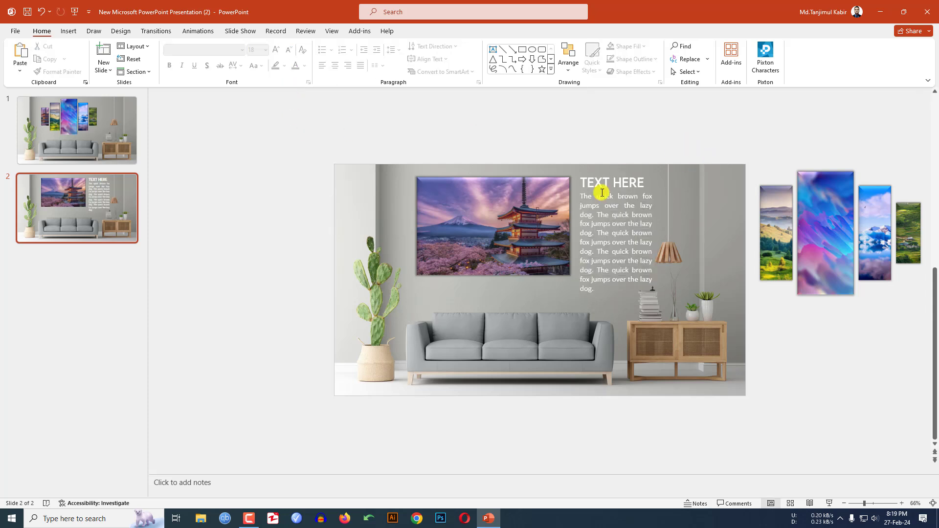
Duplicate slide 1 as slide 3 and move the pagoda, abstract and blue mountain panels off-slide
right_click(83, 127)
left_click(110, 224)
left_click_drag(95, 210, 94, 272)
left_click(432, 246)
left_click_drag(433, 246, 256, 237)
left_click(534, 241)
left_click(564, 233, "shift")
left_click_drag(548, 243, 833, 243)
Widen the hills landscape picture into a wide canvas and crop it to Fill
left_click_drag(449, 233, 409, 232)
left_click_drag(479, 233, 574, 233)
left_click(435, 30)
left_click(825, 72)
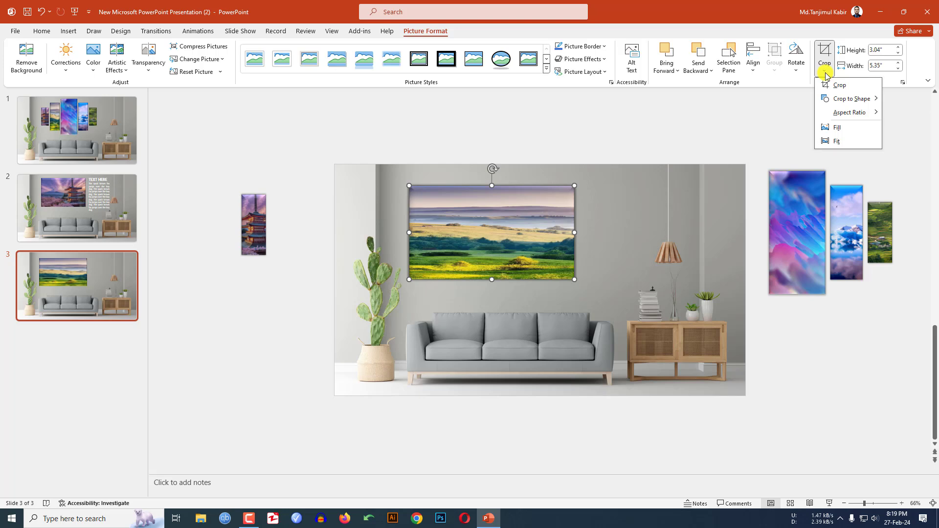
left_click(837, 127)
left_click(606, 139)
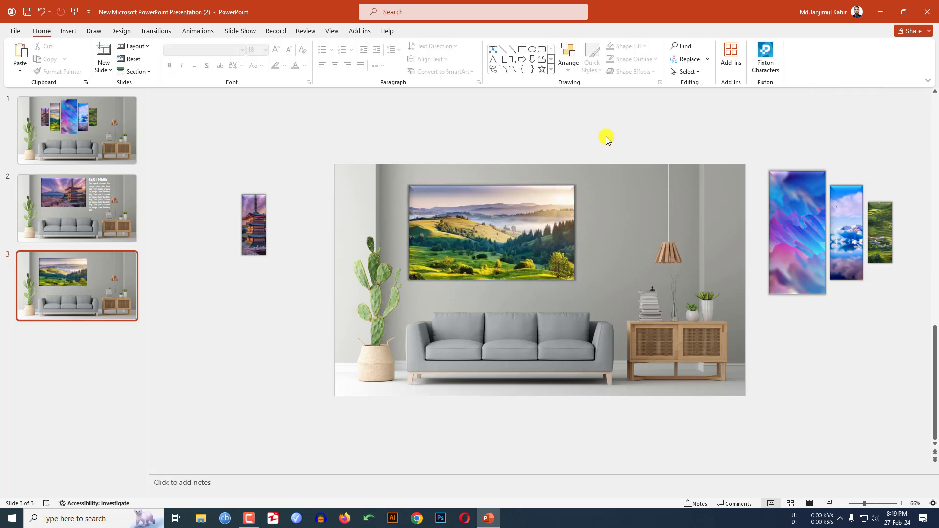
Copy the heading and paragraph text boxes from slide 2 onto slide 3
left_click(136, 215)
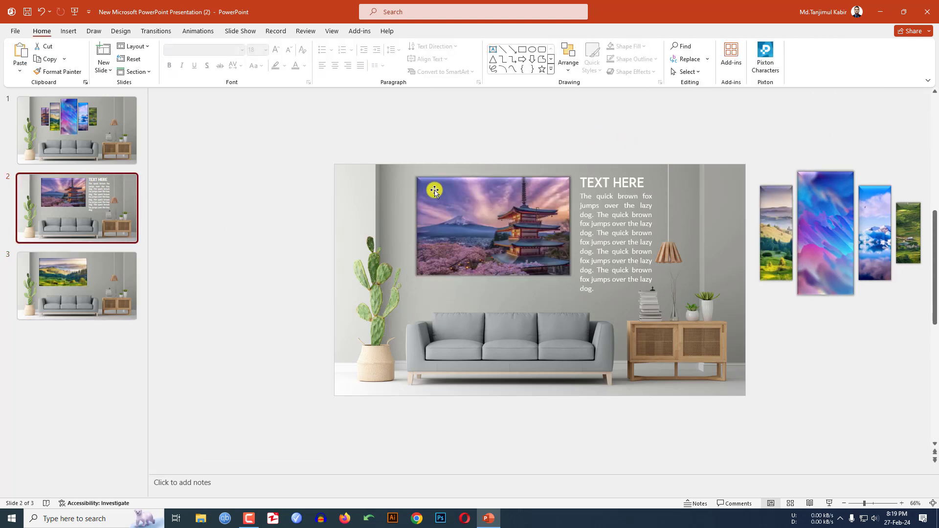
left_click_drag(547, 130, 692, 351)
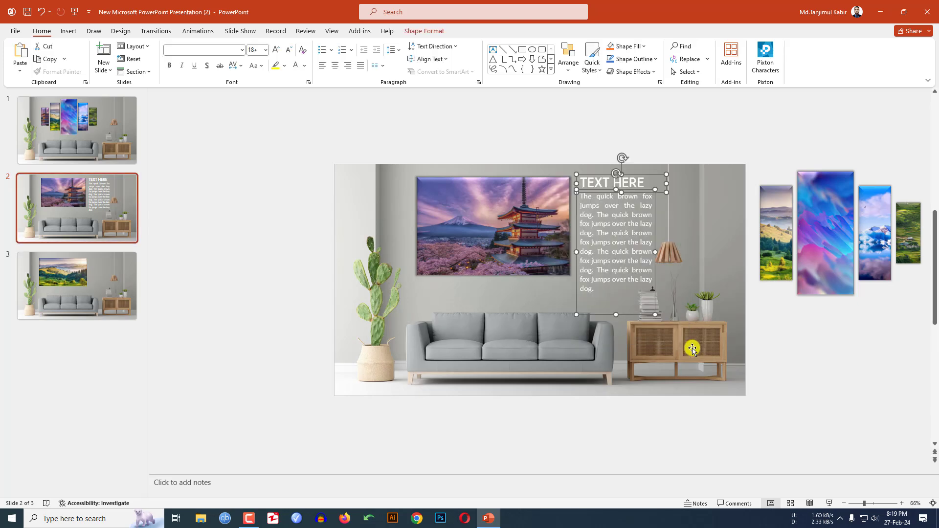
left_click(128, 273)
key("ctrl+v")
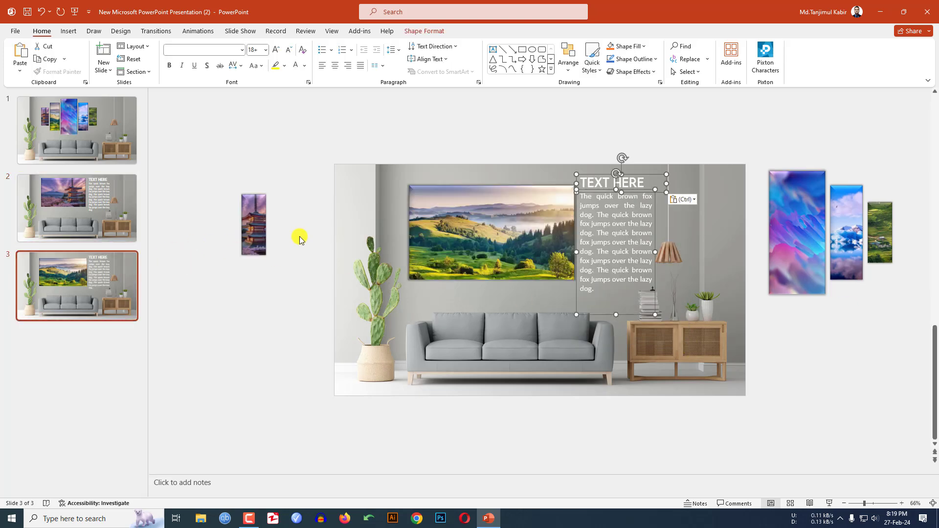
Raise the landscape picture level with the text and crop it to Fill again
left_click_drag(493, 186, 493, 180)
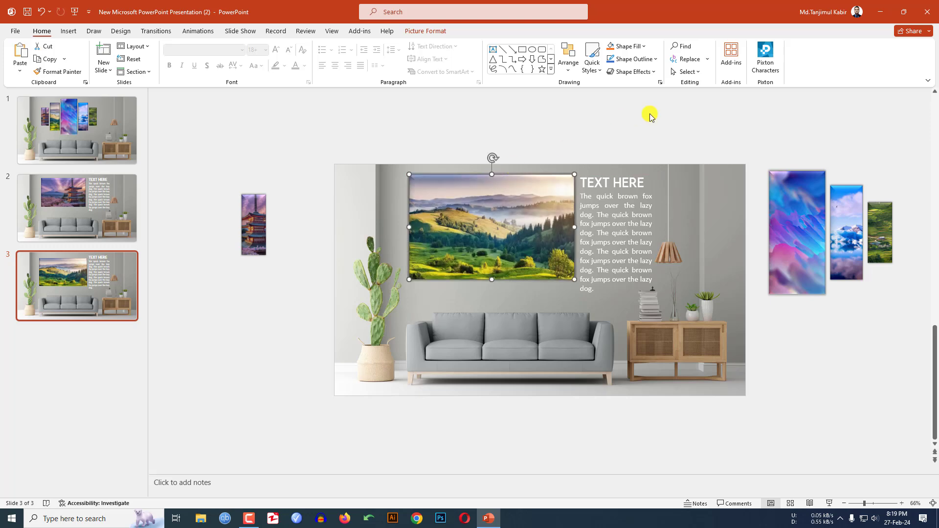
left_click(426, 31)
left_click(825, 71)
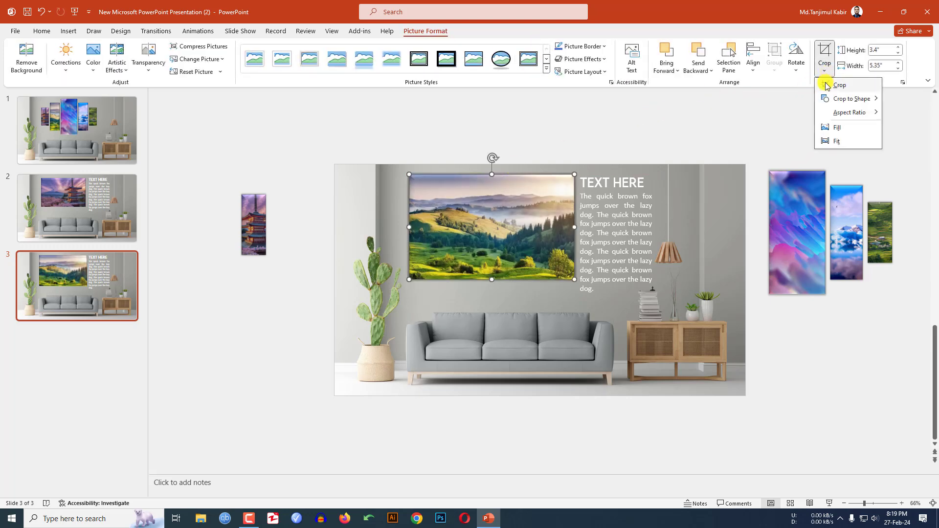
left_click(834, 128)
left_click(537, 151)
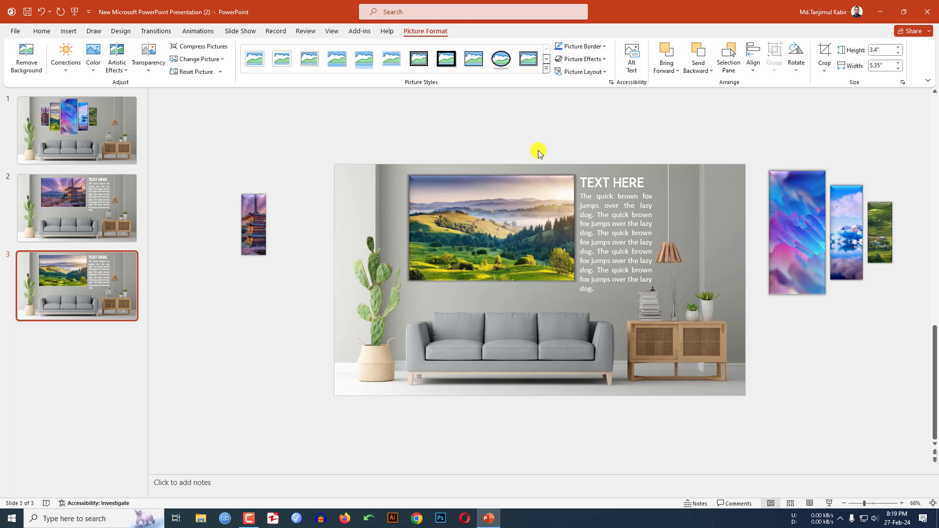
Duplicate slide 1 as the last slide and move the side wall pictures off-slide
right_click(101, 157)
left_click(111, 238)
left_click_drag(84, 225, 86, 361)
left_click_drag(364, 116, 492, 384)
left_click_drag(469, 264, 244, 250)
left_click_drag(549, 151, 668, 343)
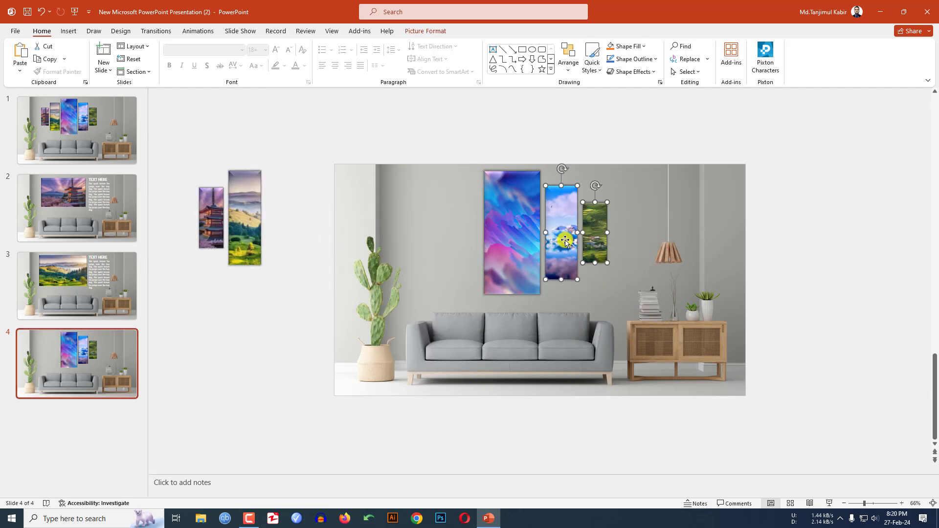
left_click_drag(565, 240, 828, 248)
Widen the centre abstract picture into a landscape canvas and crop it to Fill
left_click(515, 247)
left_click_drag(540, 233, 594, 237)
left_click_drag(501, 238, 554, 233)
left_click(425, 30)
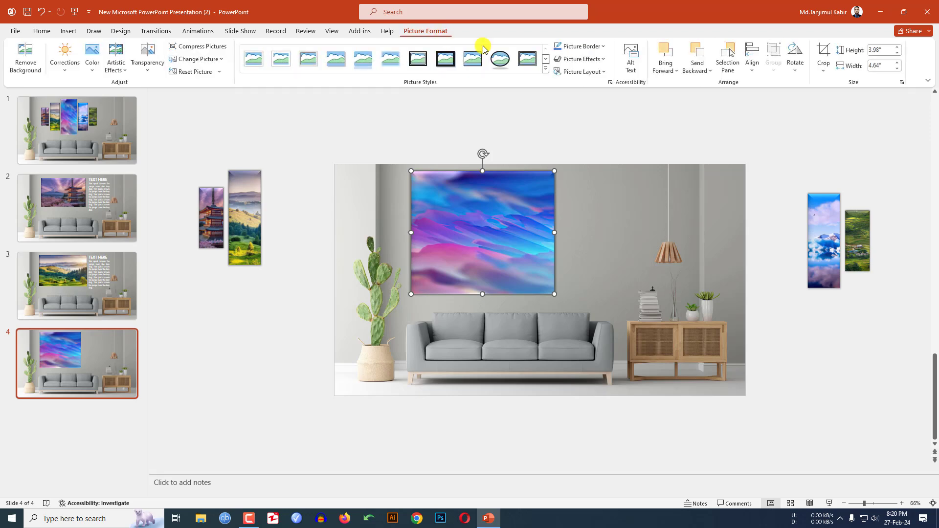
left_click(825, 73)
left_click(833, 126)
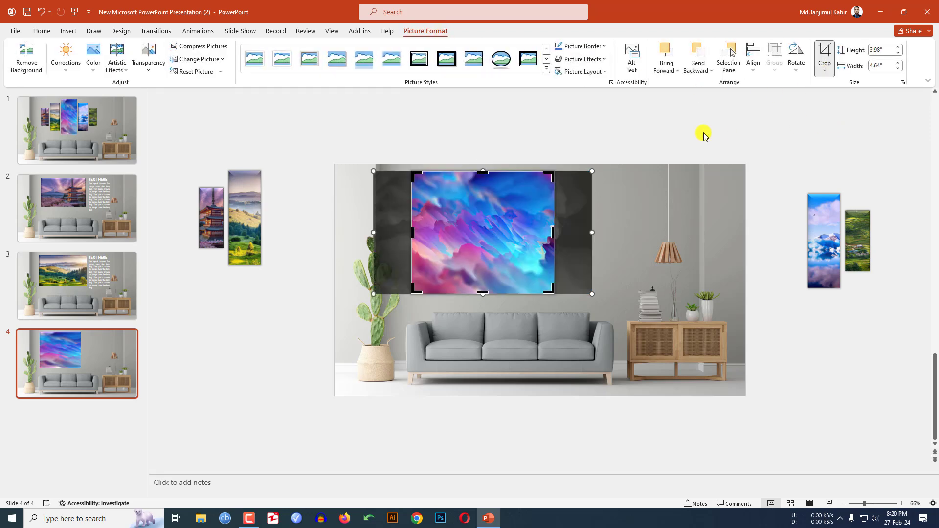
left_click(614, 123)
Copy slide 3's title and body text boxes onto slide 4, nudging them up and left
key("Page_Up")
left_click_drag(688, 347, 692, 356)
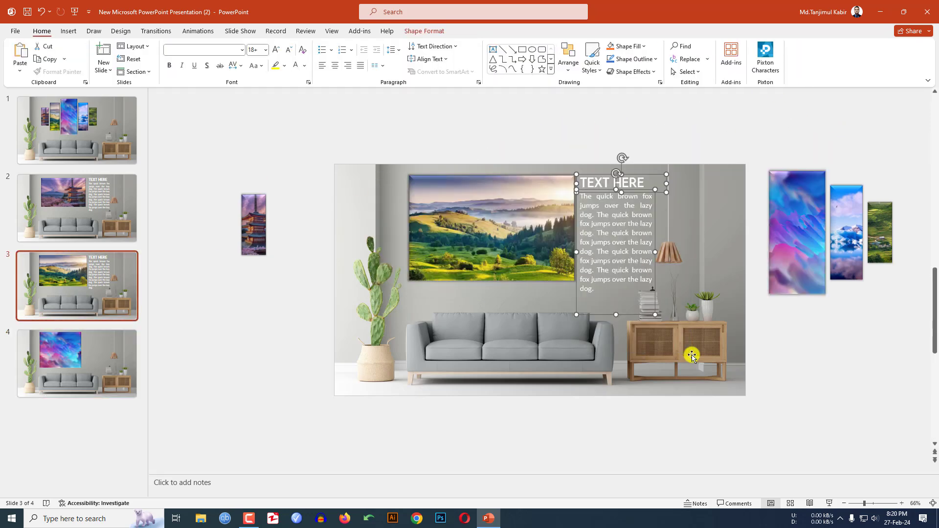
left_click(108, 352)
key("ctrl+v")
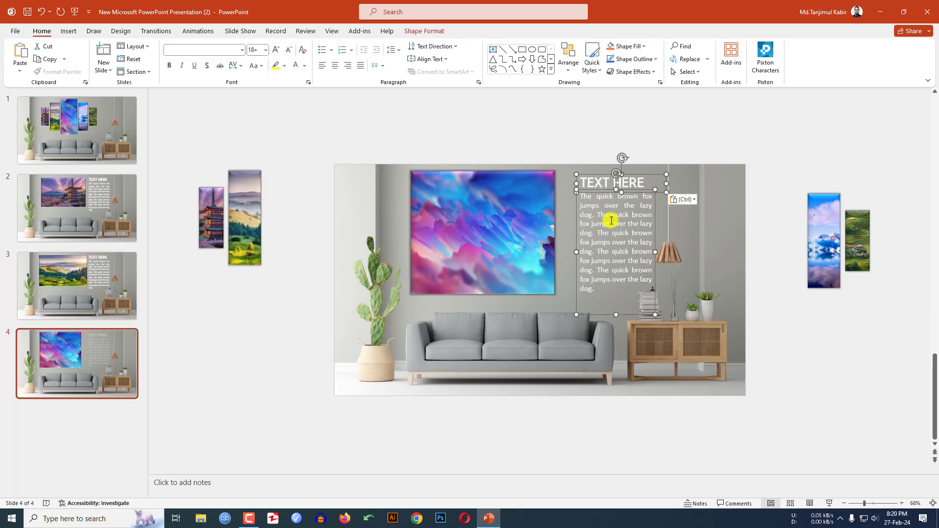
left_click_drag(591, 188, 581, 185)
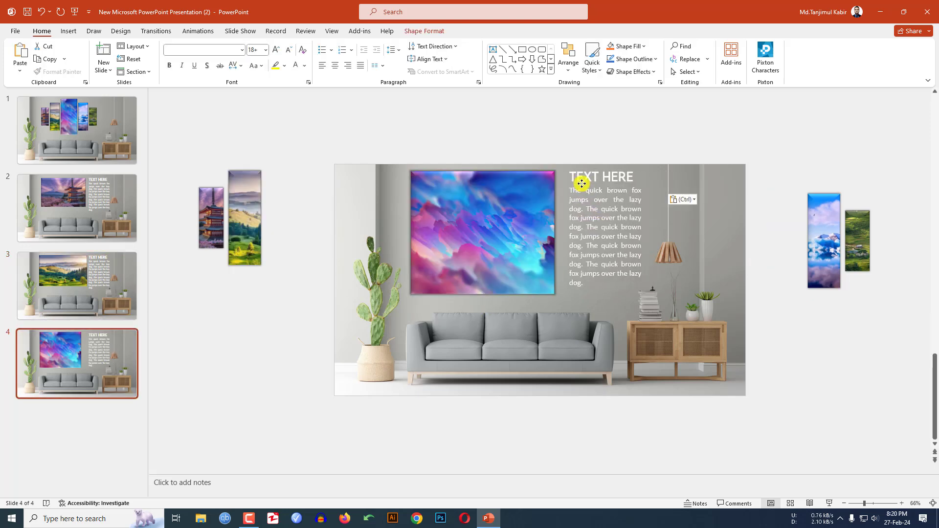
right_click(205, 133)
key("Escape")
right_click(72, 136)
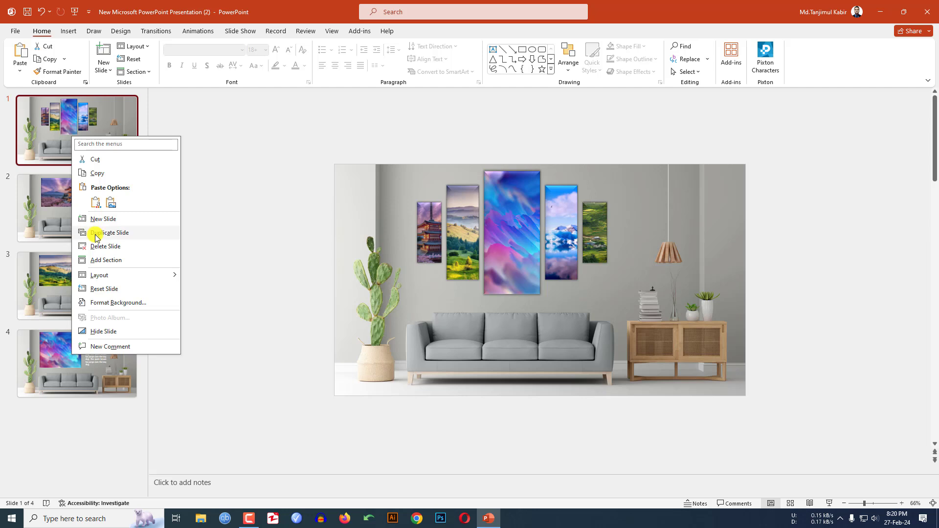
Duplicate slide 1 as slide 5 and move all panels except the glacier picture off-slide
left_click(126, 231)
left_click_drag(98, 225, 81, 437)
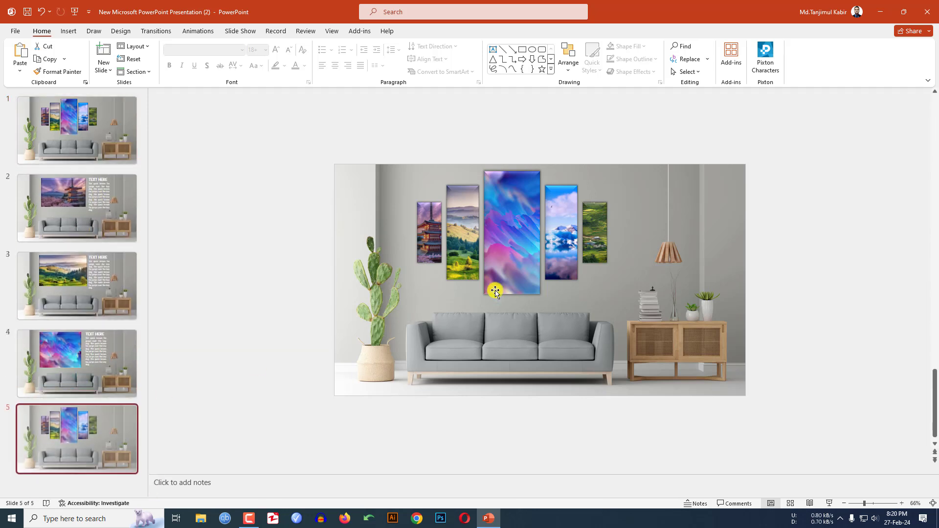
left_click(503, 252)
left_click(431, 245, "shift")
left_click(452, 251, "shift")
left_click_drag(402, 244, 219, 243)
left_click_drag(594, 235, 826, 237)
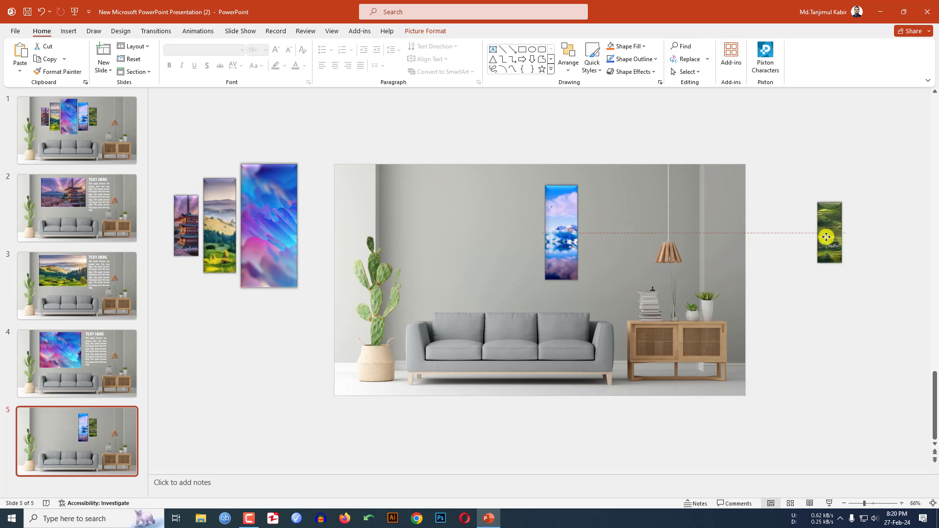
Widen the glacier-lake picture into a wide canvas and crop it to Fill
left_click_drag(546, 235, 415, 227)
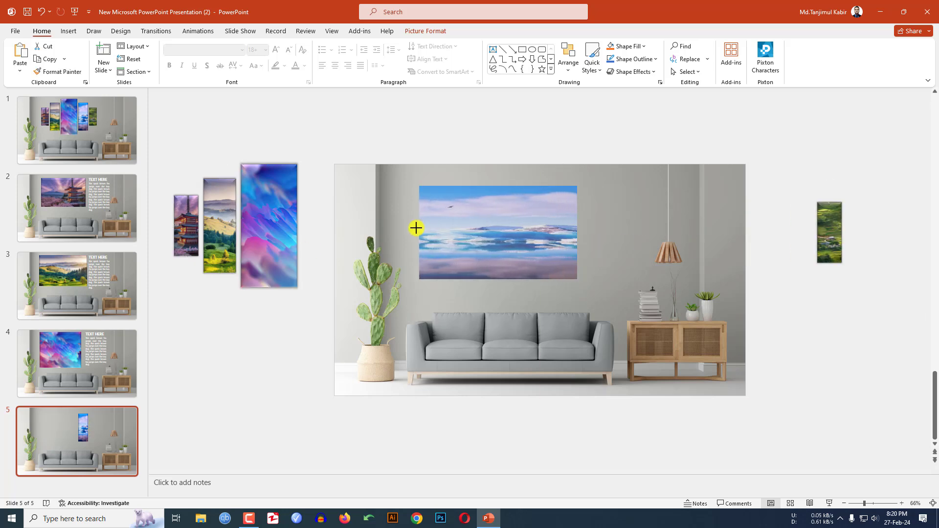
left_click_drag(641, 233, 540, 233)
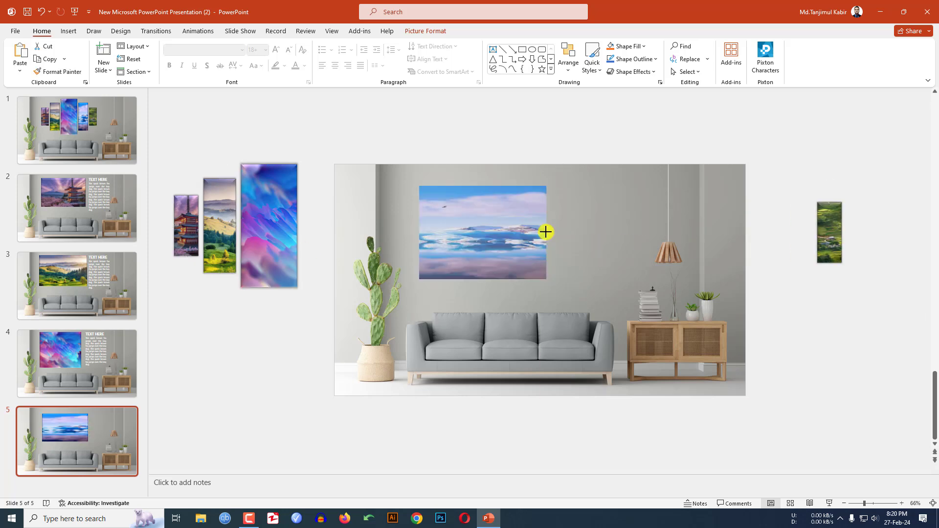
double_click(492, 229)
left_click(826, 72)
left_click(837, 125)
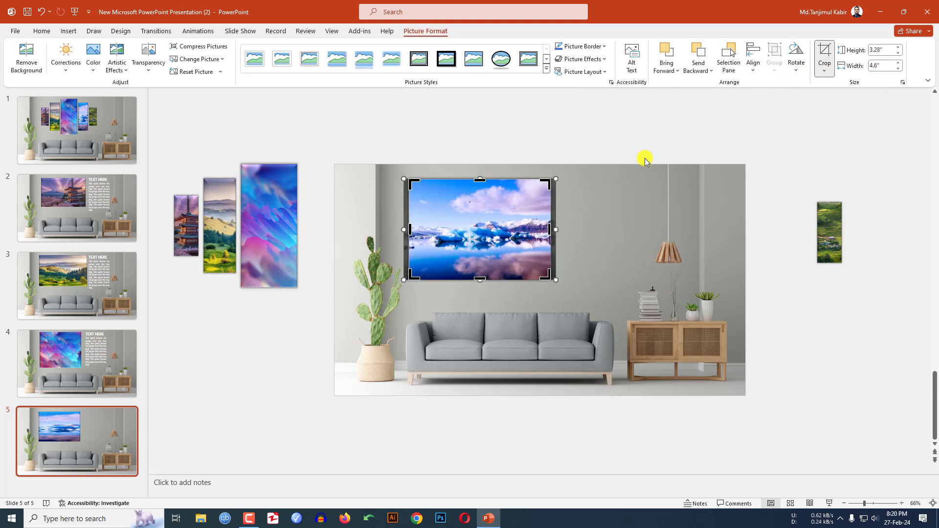
left_click(597, 130)
Paste the TEXT HERE text boxes onto slide 5 and duplicate the five-panel slide once more
key("ctrl+v")
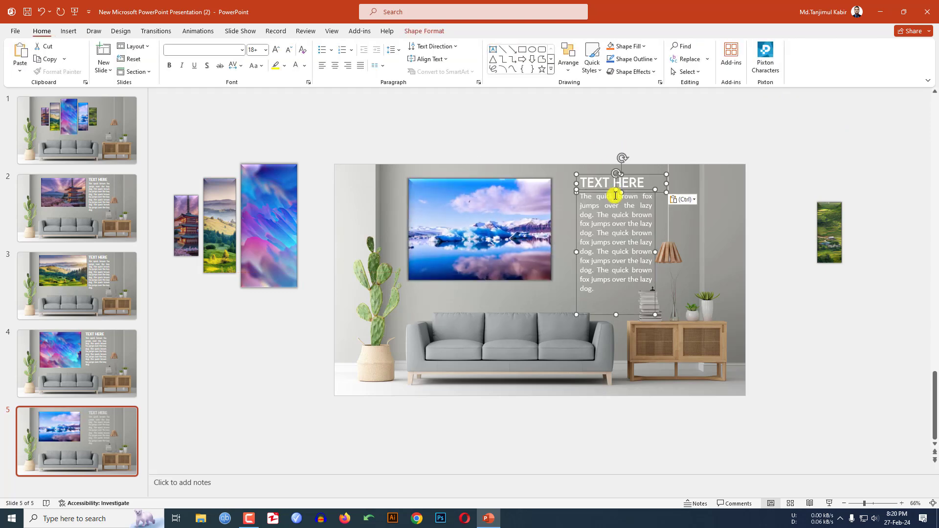
right_click(59, 142)
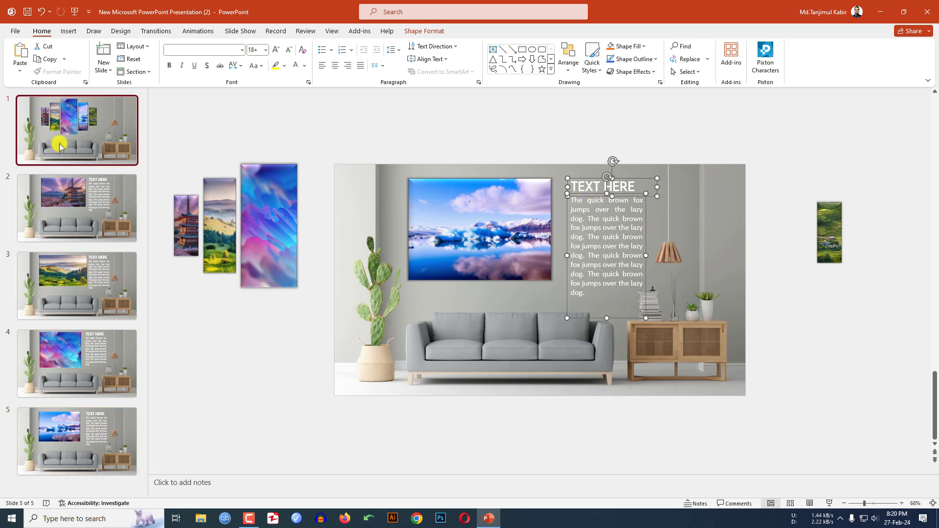
left_click(98, 240)
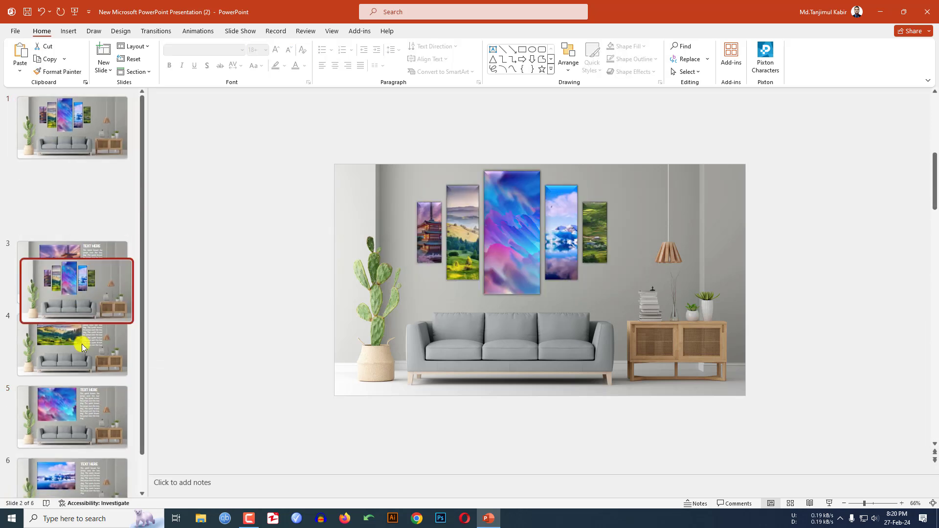
Move the duplicate to the end as slide 6 and push four wall pictures off-slide
scroll(81, 344, "down", 3)
left_click_drag(72, 524, 85, 444)
left_click_drag(352, 127, 599, 443)
left_click_drag(556, 263, 252, 256)
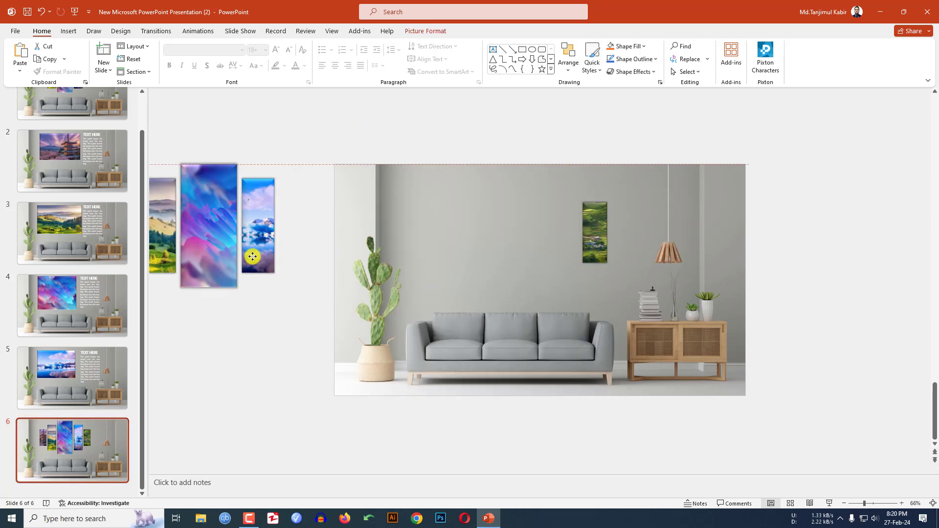
Stretch the rice-terrace picture into a wide canvas, crop it to Fill, and paste the TEXT HERE text
left_click(639, 251)
left_click_drag(625, 232, 455, 232)
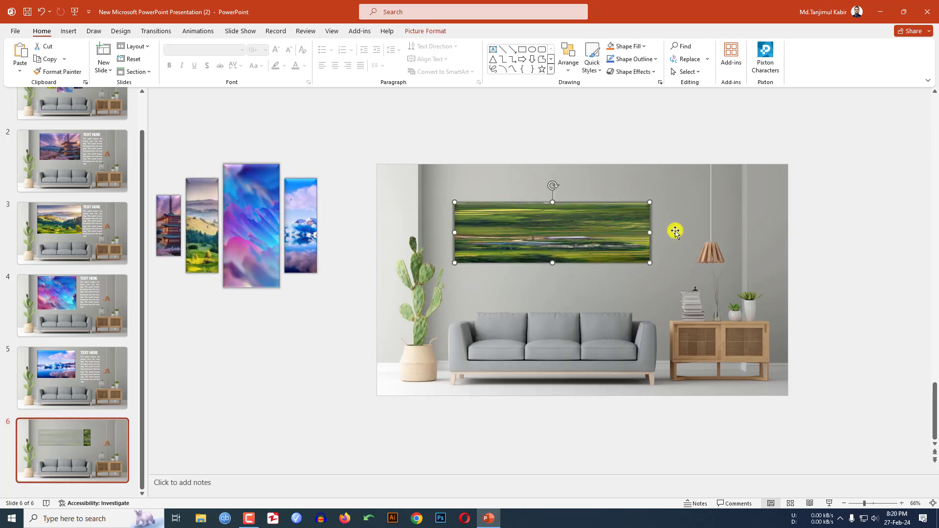
left_click_drag(647, 234, 598, 237)
left_click(436, 32)
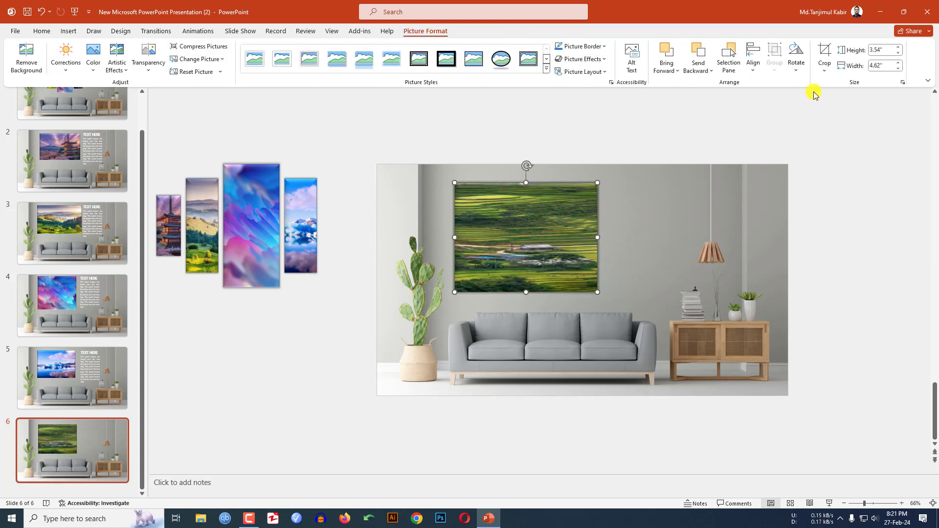
left_click(825, 72)
left_click(837, 128)
left_click(667, 219)
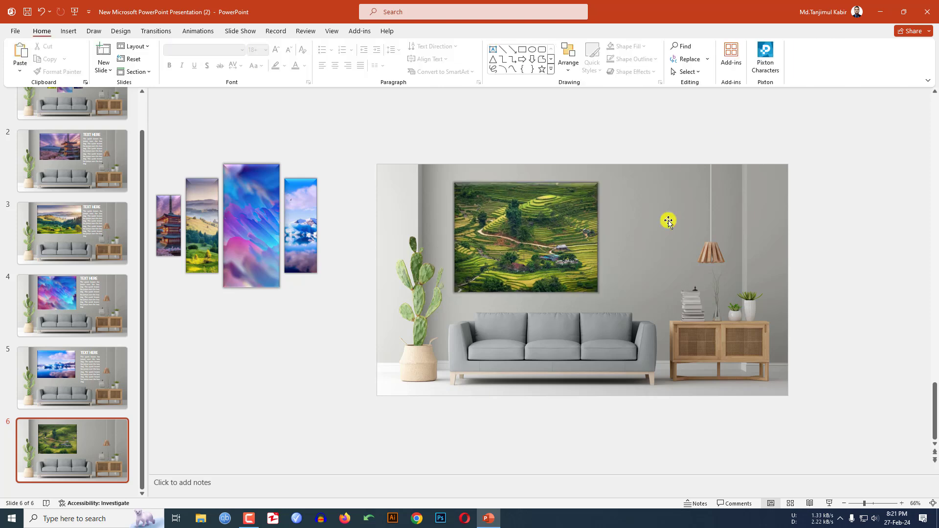
key("ctrl+v")
left_click(578, 238)
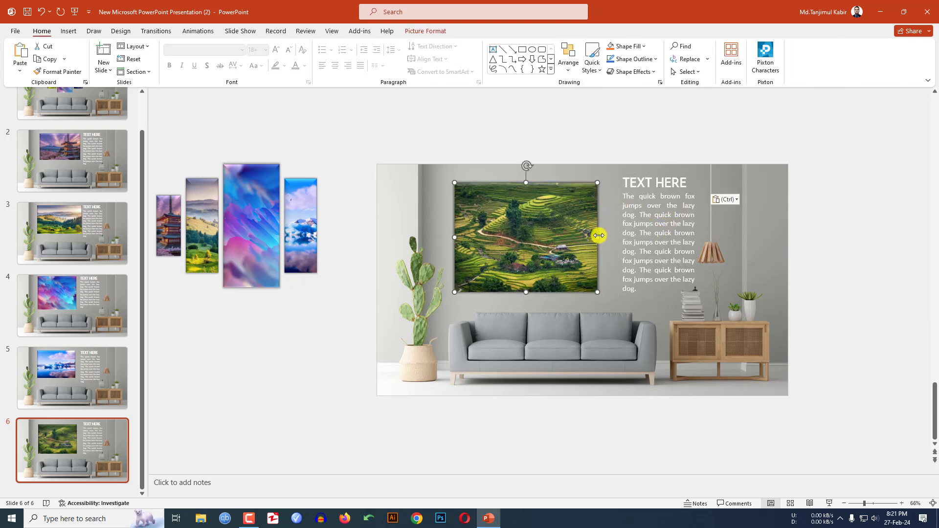
Apply the Morph transition to all six slides
left_click(81, 108)
key("ctrl+a")
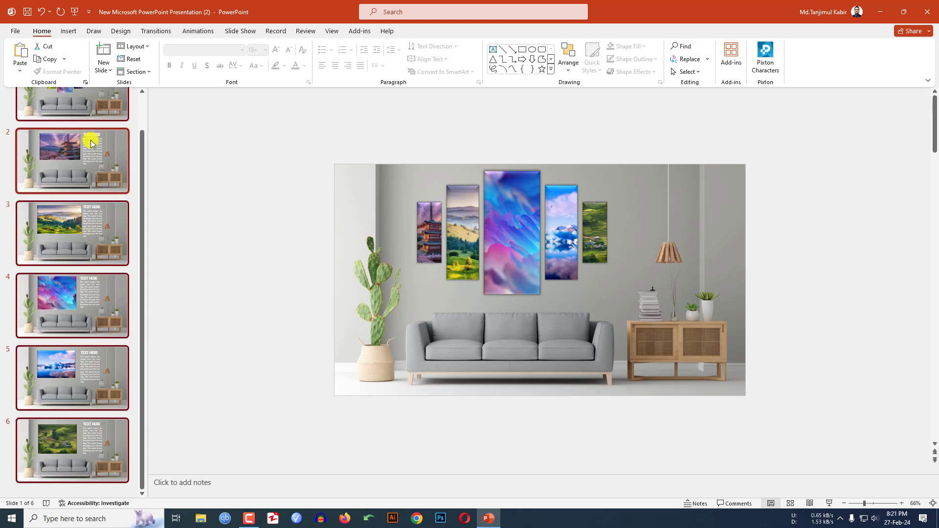
left_click(155, 31)
left_click(101, 57)
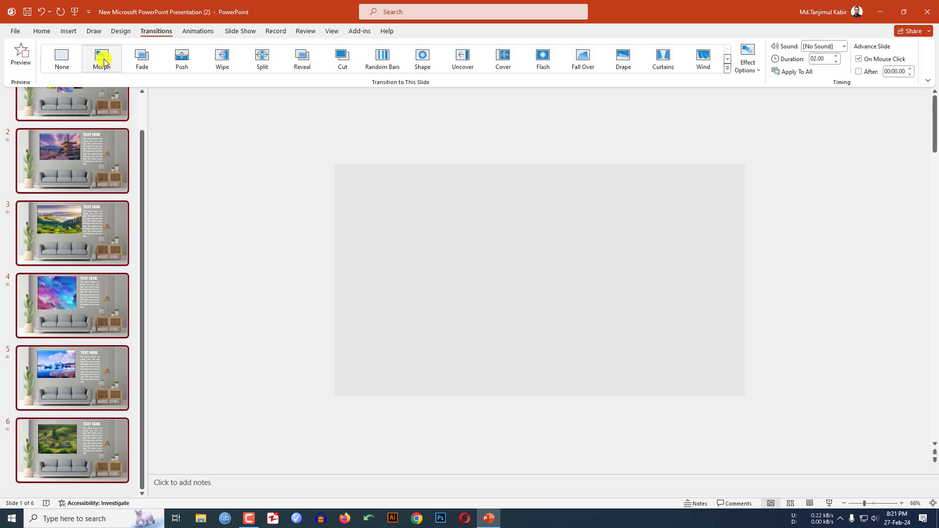
Start the slideshow from the first slide
scroll(95, 132, "up", 2)
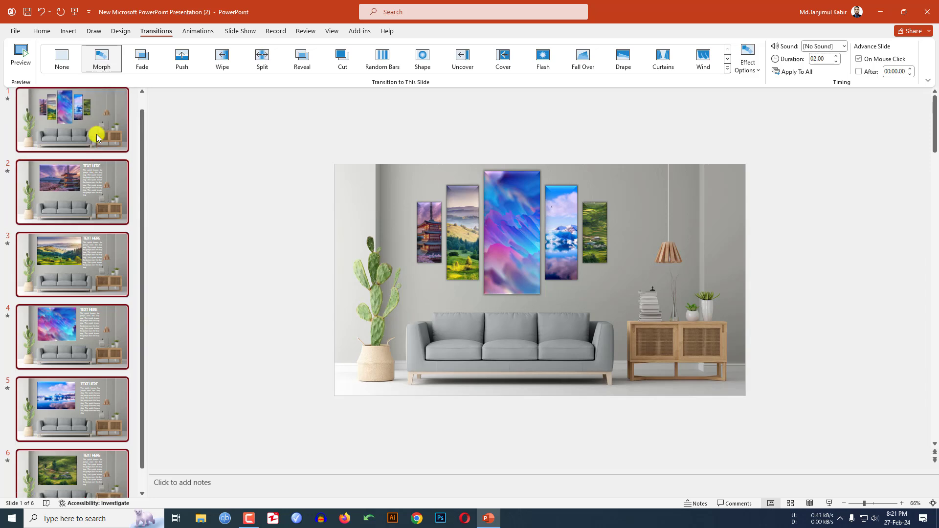
left_click(93, 130)
left_click(74, 15)
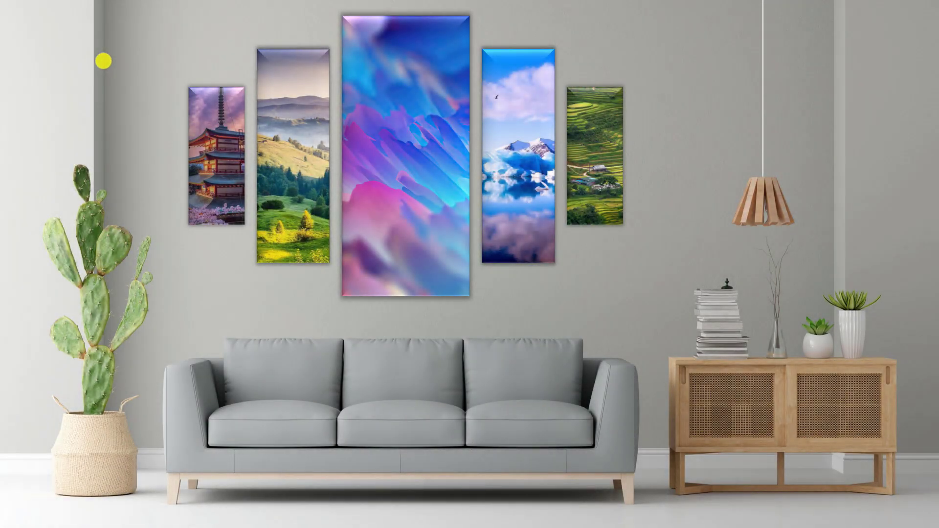
Advance the slideshow through the pagoda, green hills and abstract slides to the glacier-lake slide
left_click(103, 61)
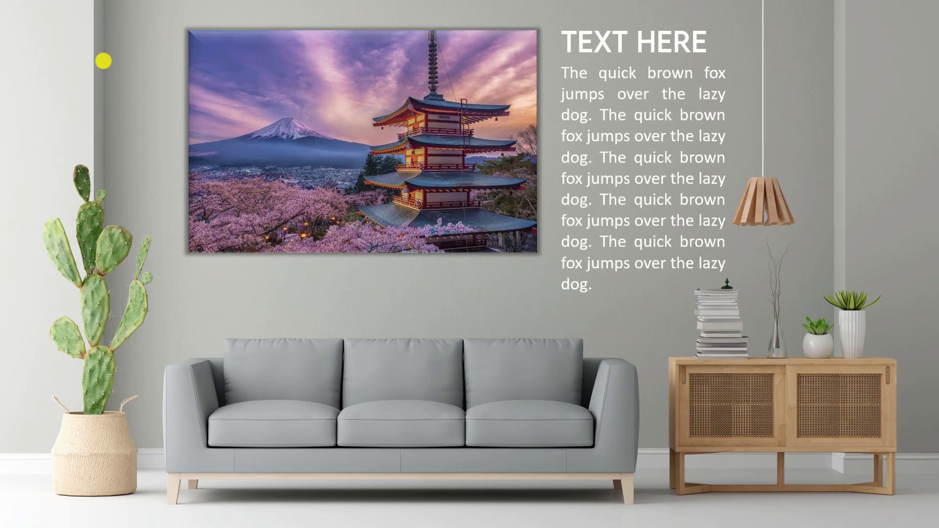
left_click(104, 61)
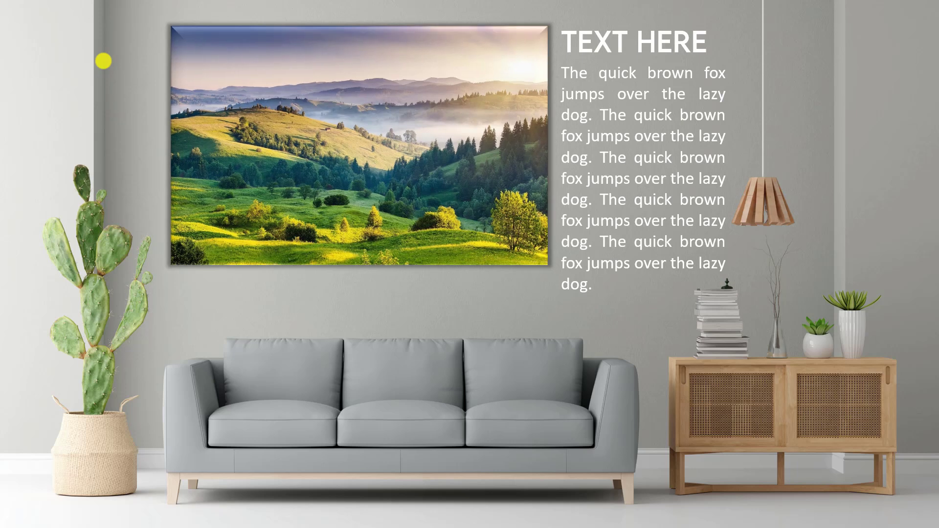
left_click(104, 60)
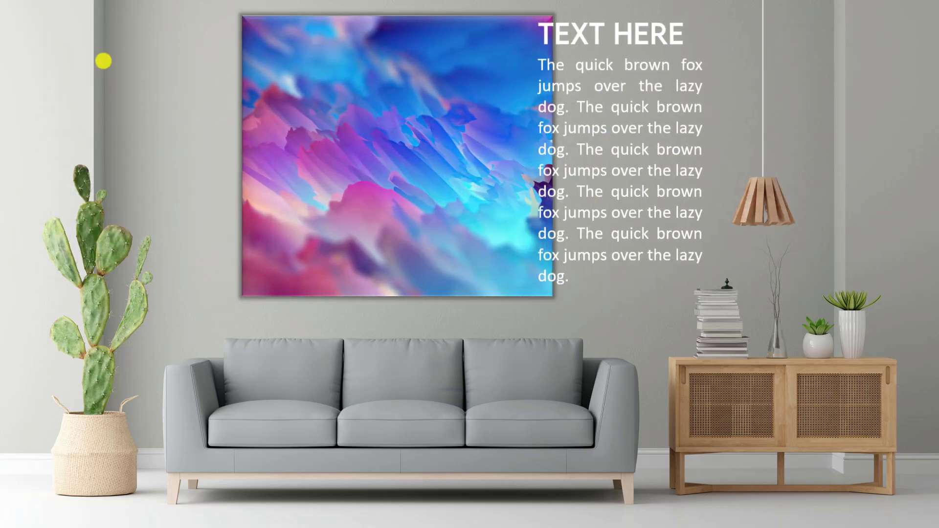
left_click(104, 61)
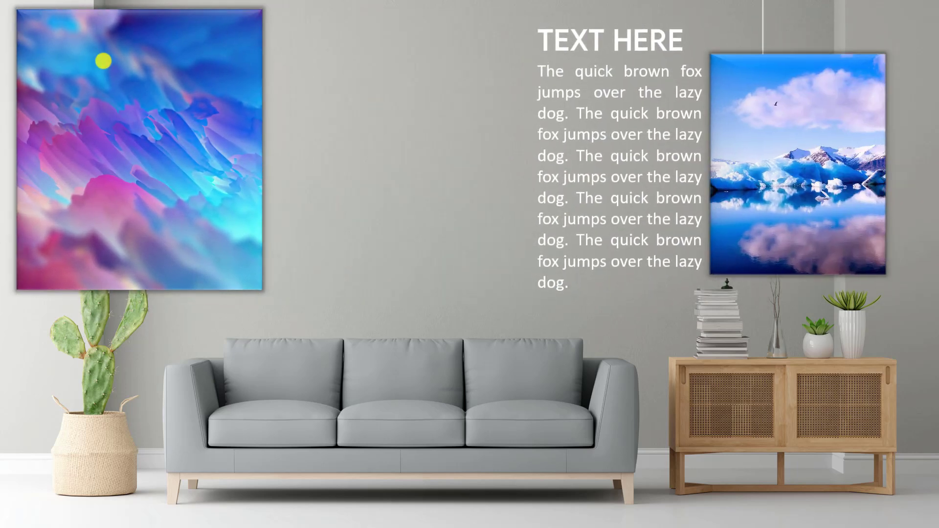